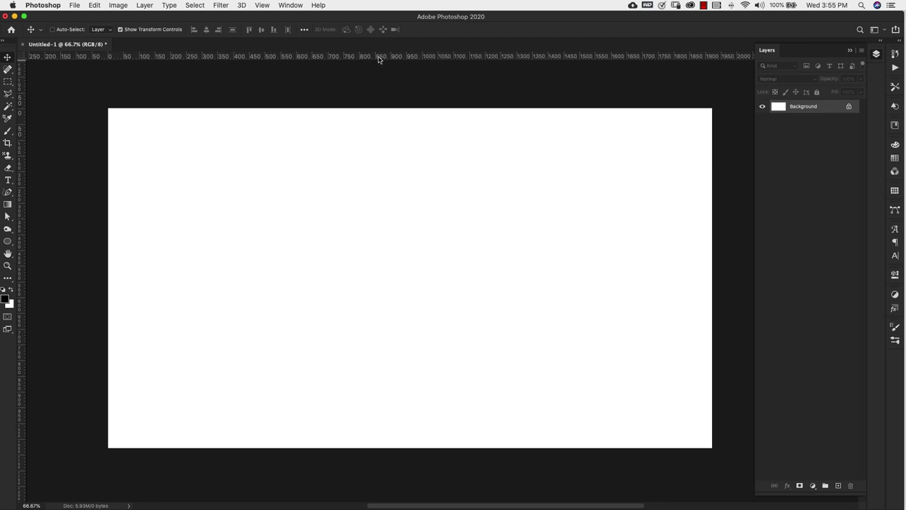
Step: Place a horizontal and a vertical guide so that they cross at the centre of the canvas
scroll(378, 60, "left", 3)
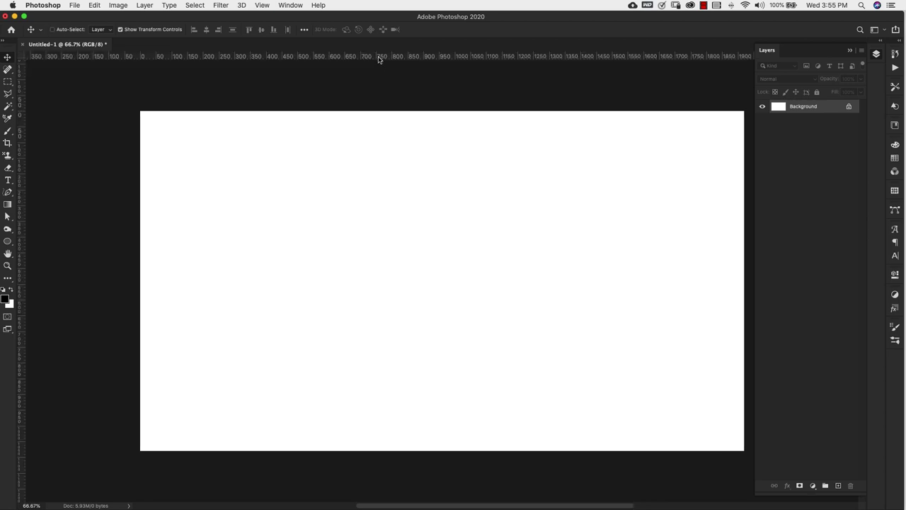
left_click_drag(380, 59, 396, 280)
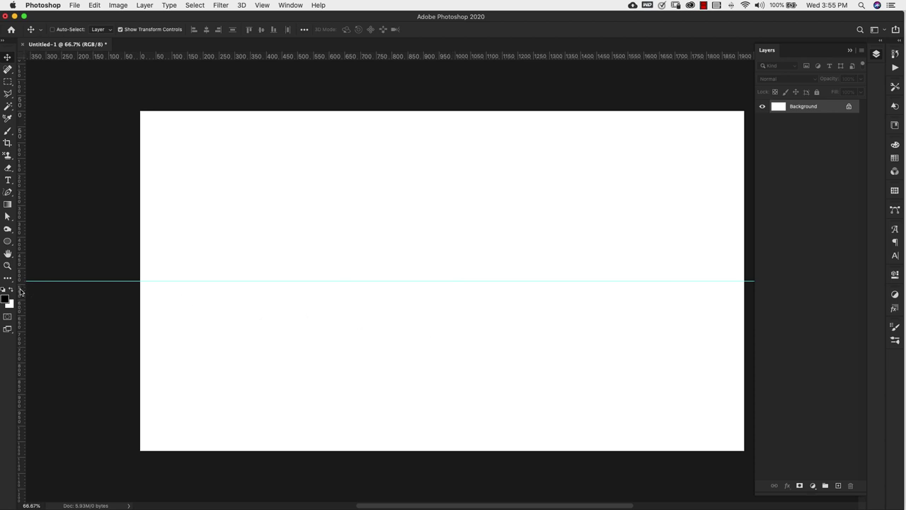
left_click_drag(21, 291, 443, 295)
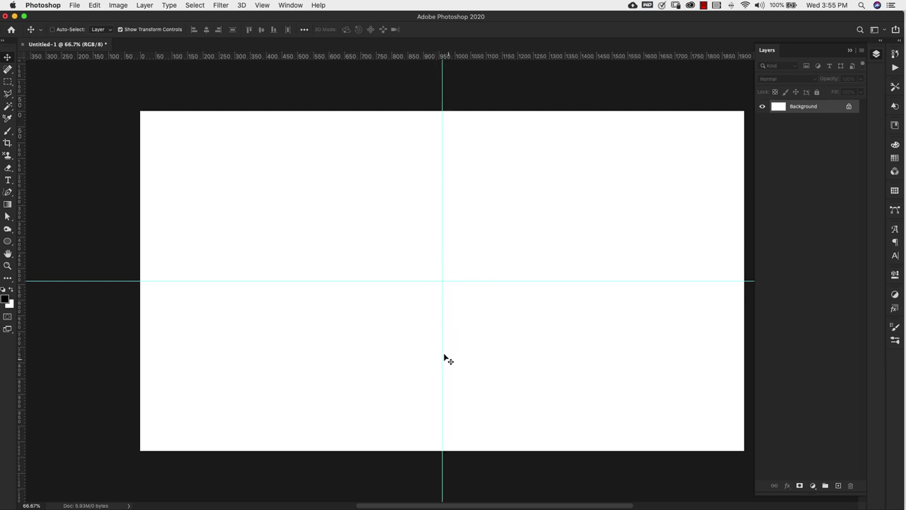
Step: Create a 600 × 600 px, 16-sided star polygon with smooth corners and 10% smooth indents, and centre it on the guide intersection
scroll(447, 360, "right", 1)
scroll(446, 359, "right", 1)
scroll(446, 359, "down", 1)
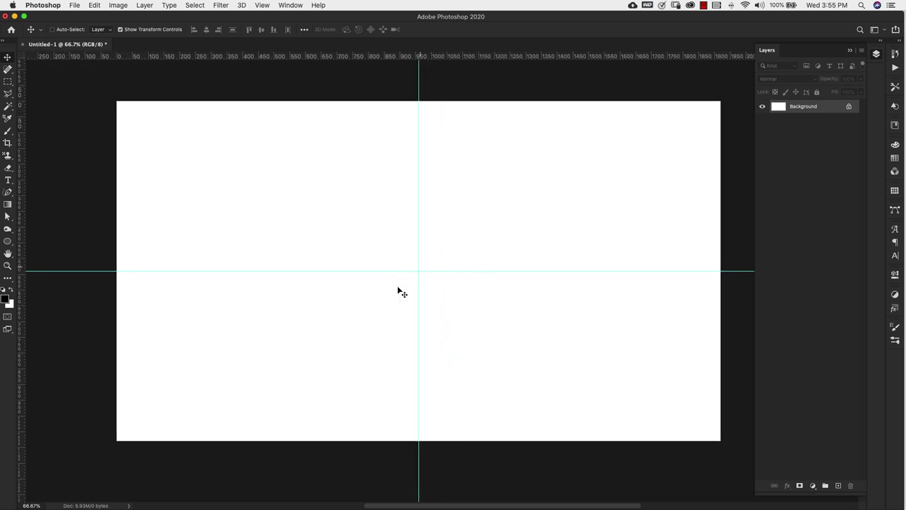
key("z")
left_click(417, 262)
scroll(418, 262, "right", 1)
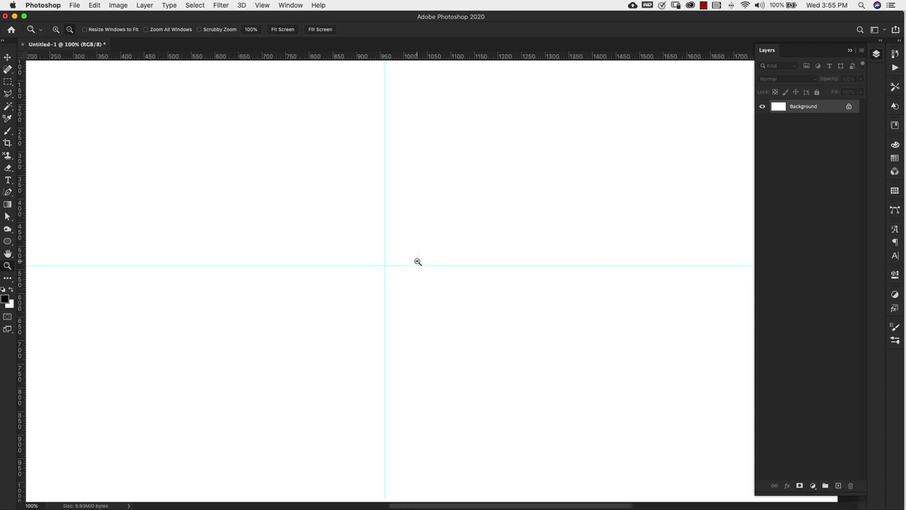
key("u")
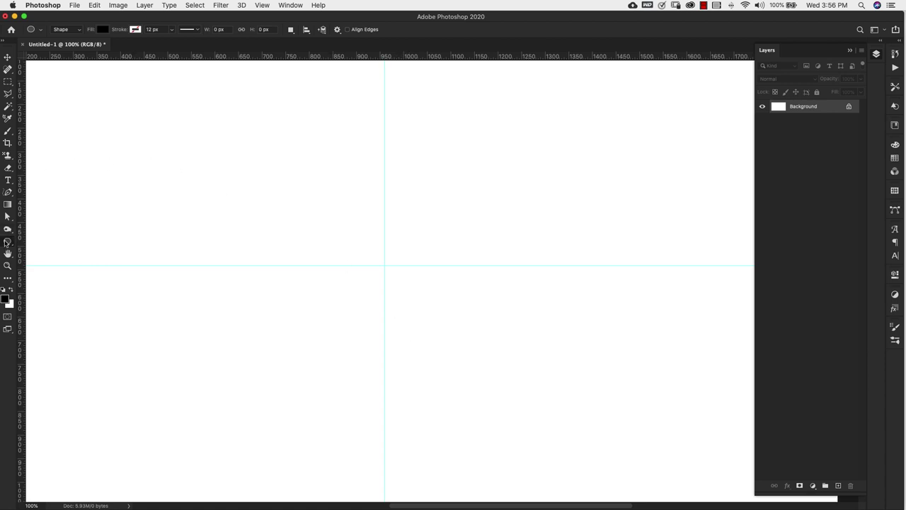
right_click(8, 240)
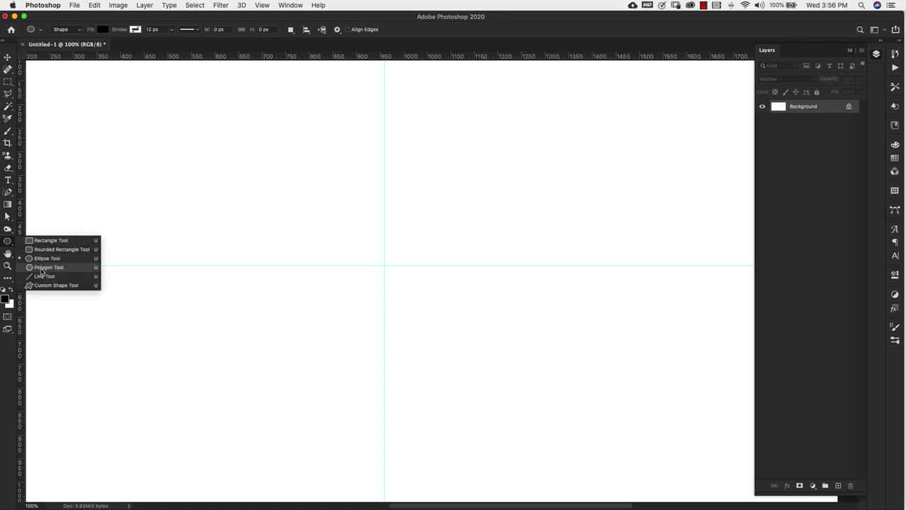
left_click(63, 267)
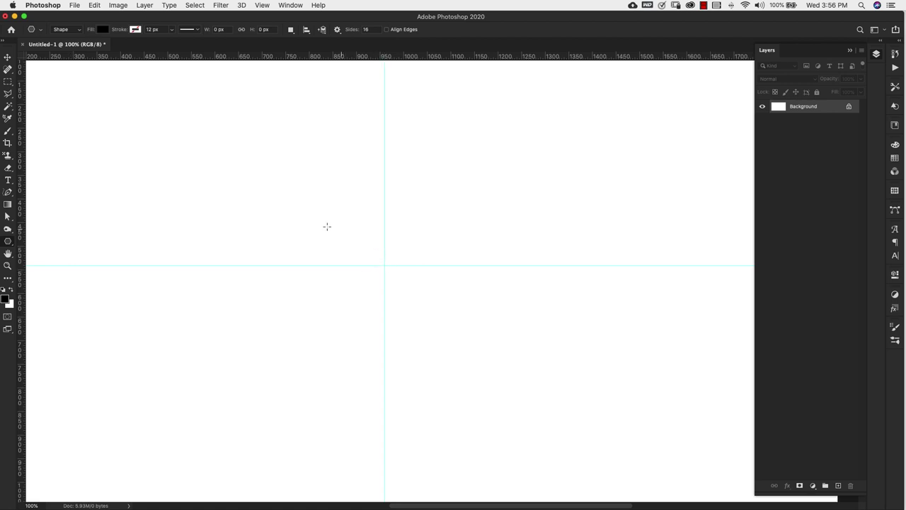
left_click(384, 265)
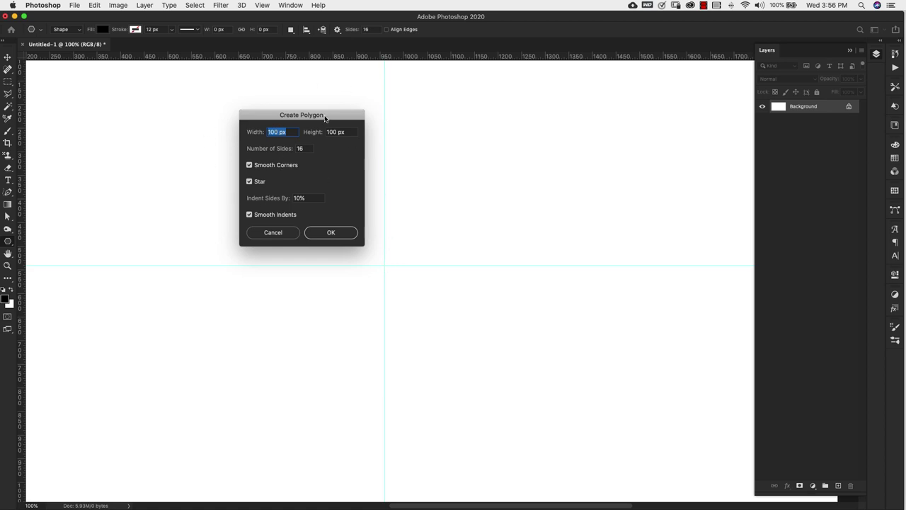
left_click_drag(333, 117, 325, 136)
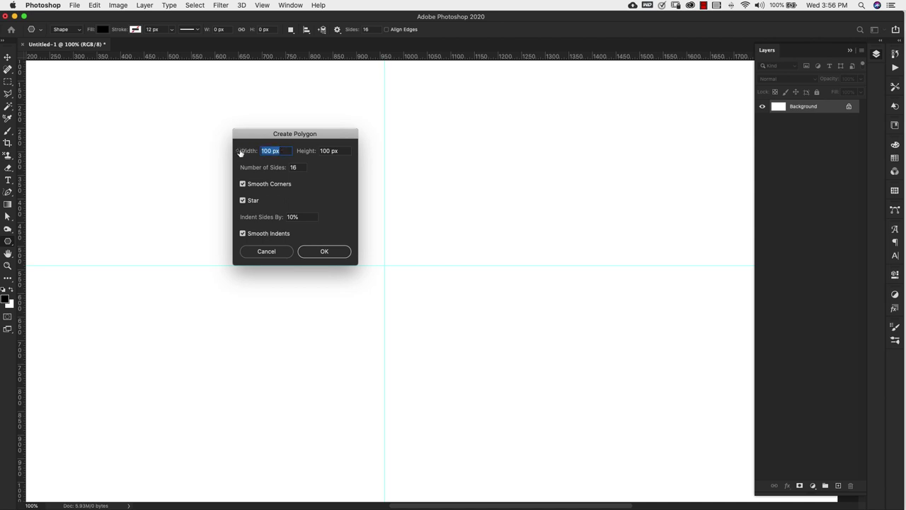
type("600")
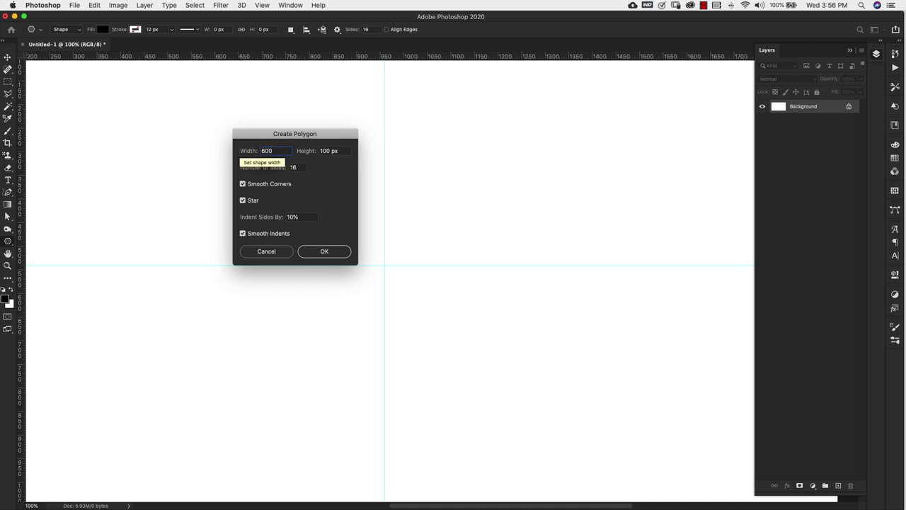
key("Tab")
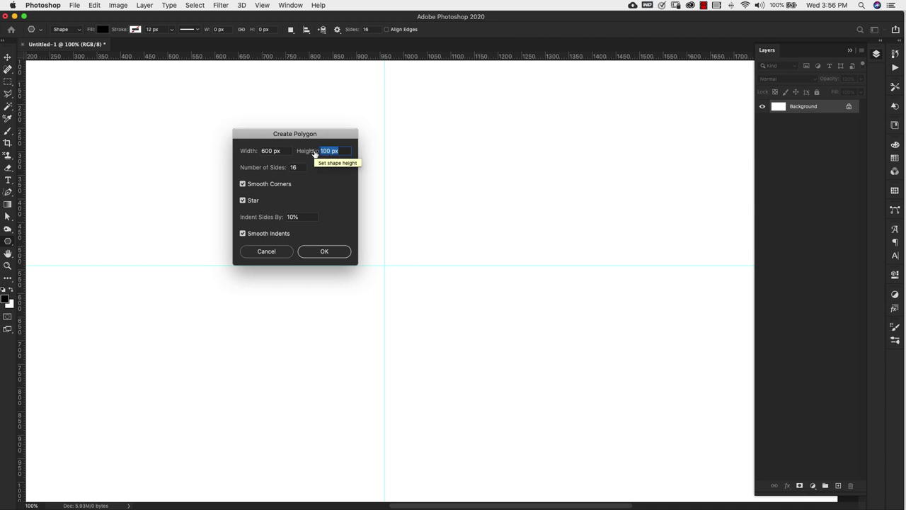
type("600")
left_click(319, 252)
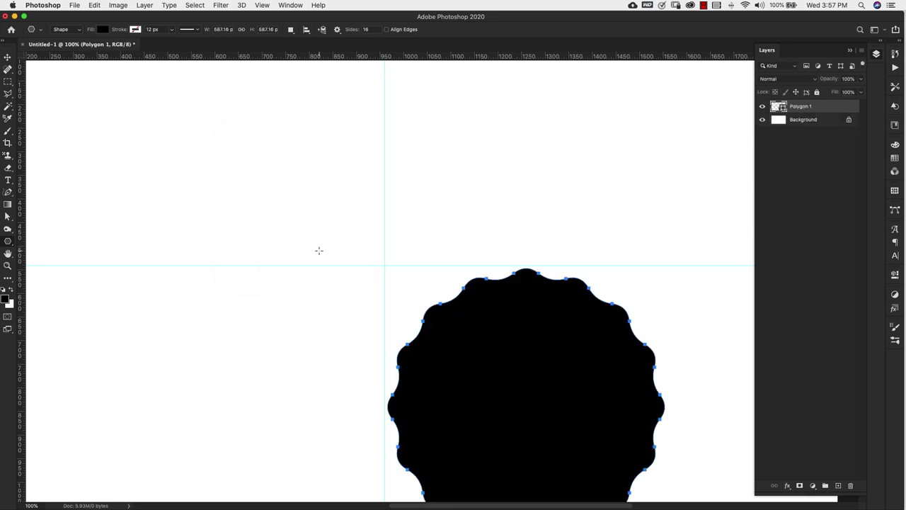
key("v")
left_click_drag(539, 399, 409, 260)
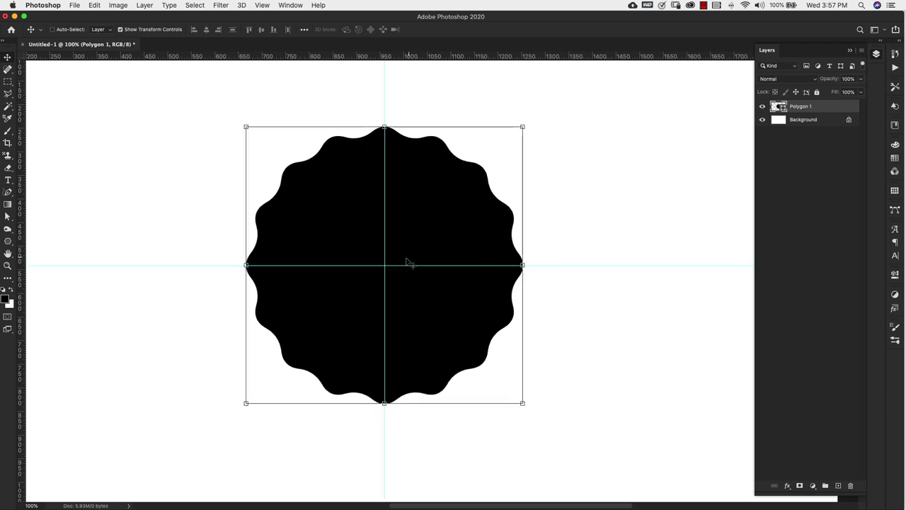
Step: Create a 450 × 450 px ellipse from the centre at the guide intersection
left_click(9, 243)
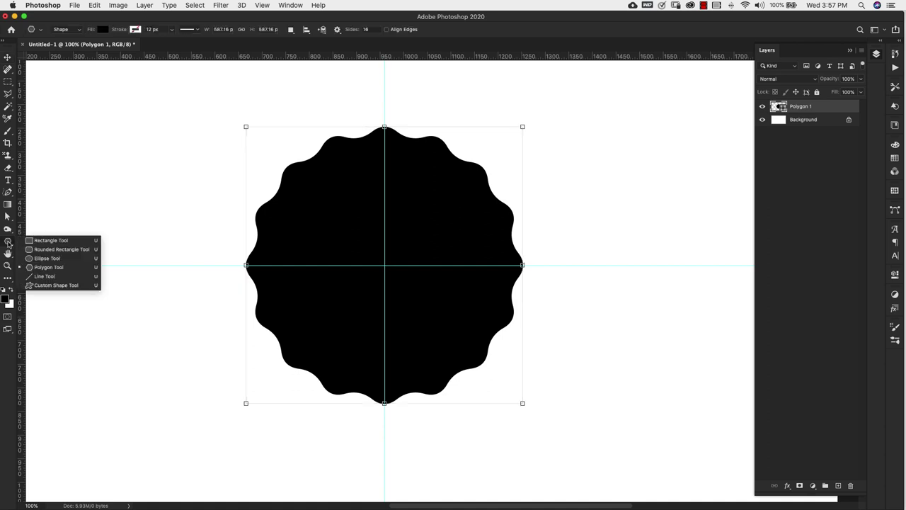
left_click(53, 259)
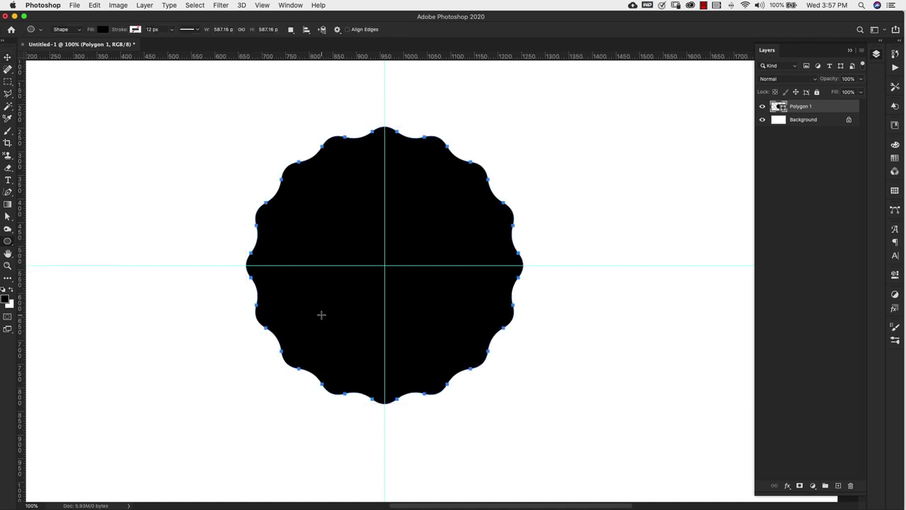
left_click(384, 266)
left_click(446, 231)
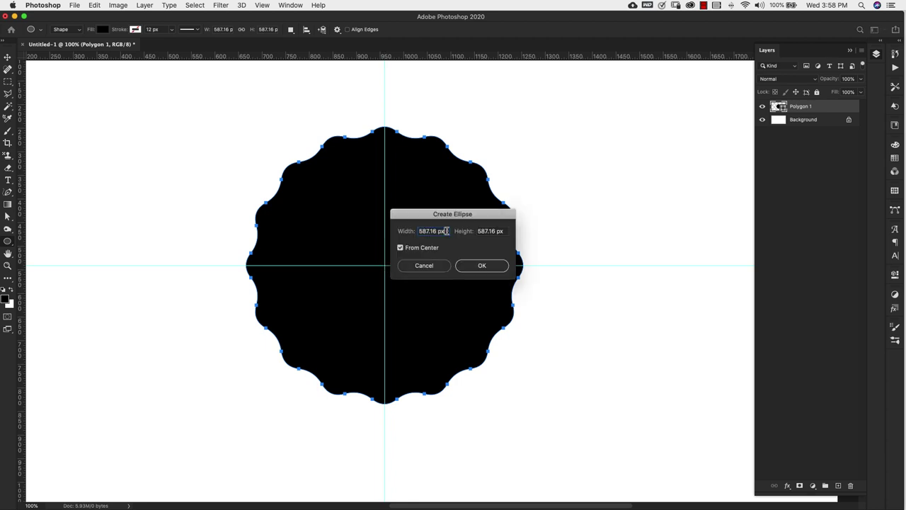
triple_click(432, 231)
type("450")
key("Tab")
type("450")
left_click(488, 265)
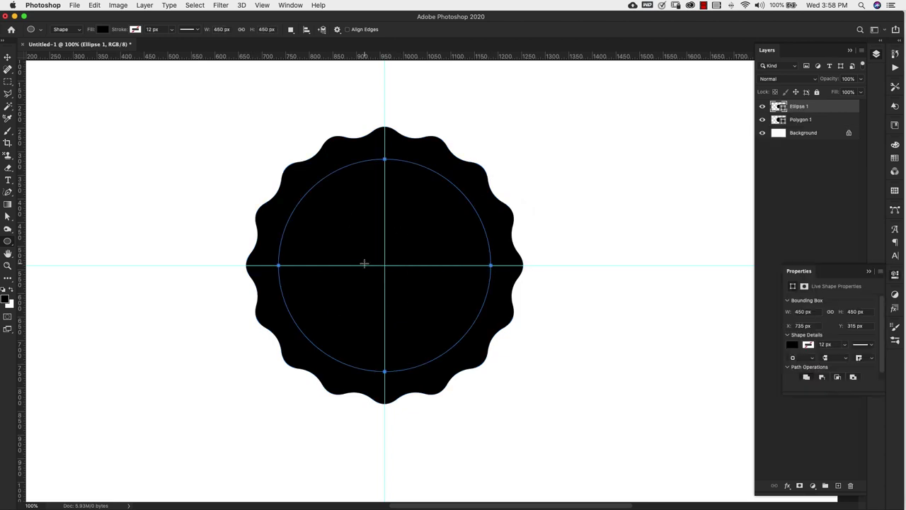
Step: Fill the inner circle with white and toggle its layer's visibility off and on to compare
left_click(103, 29)
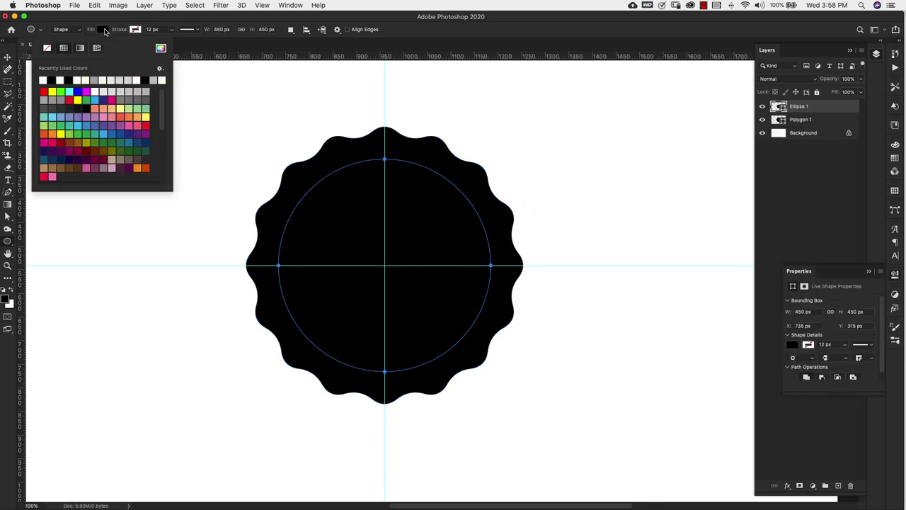
left_click(42, 78)
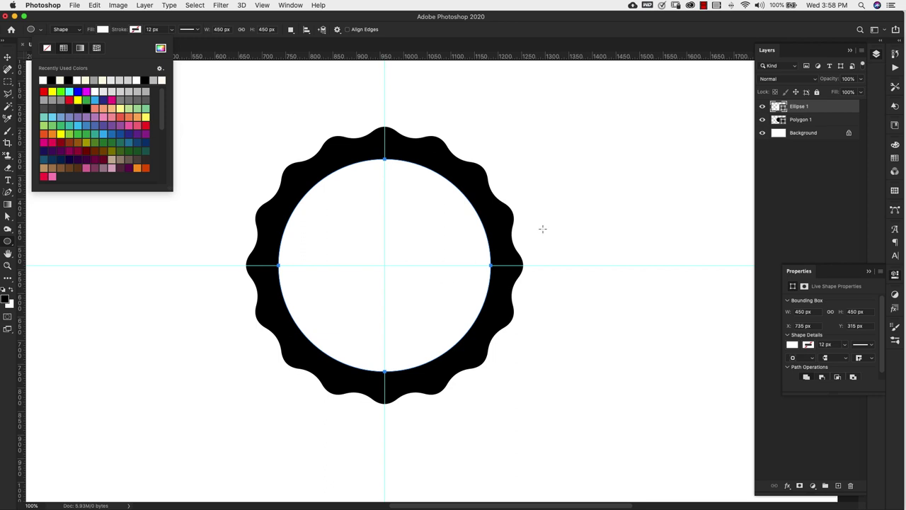
left_click(796, 107)
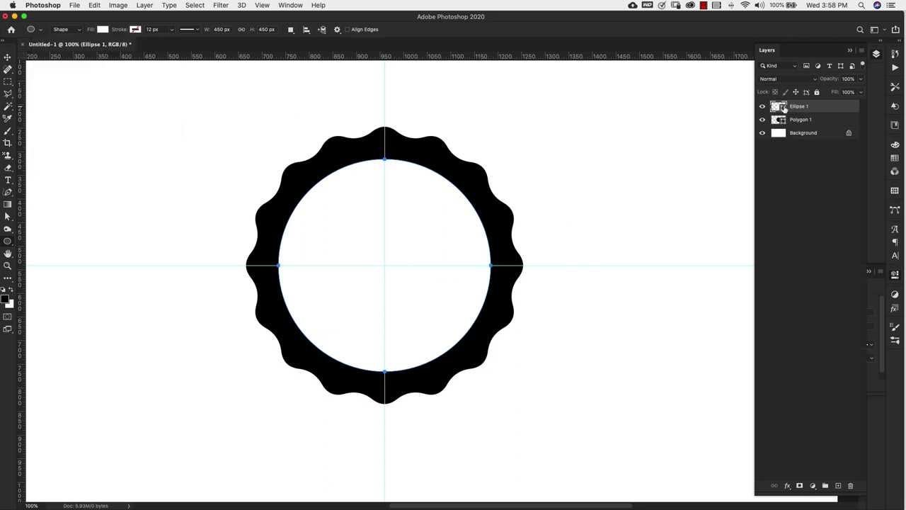
left_click(762, 106)
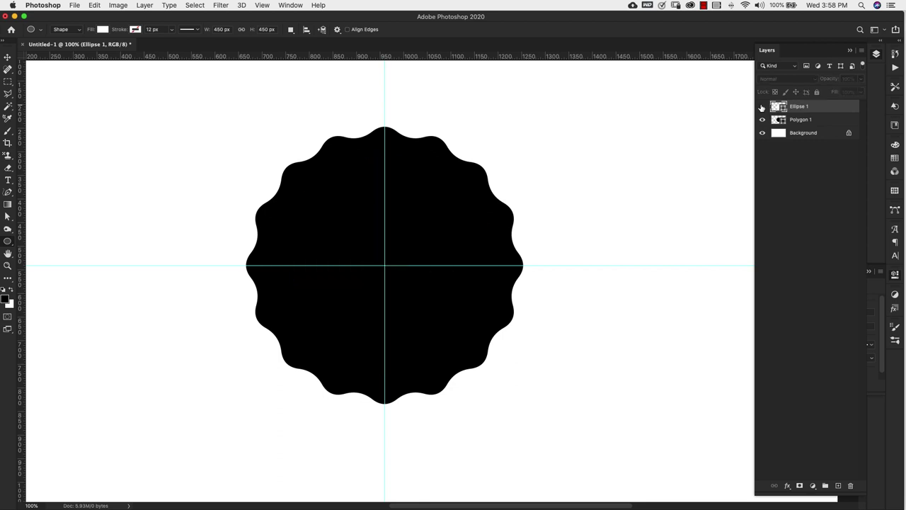
left_click(762, 106)
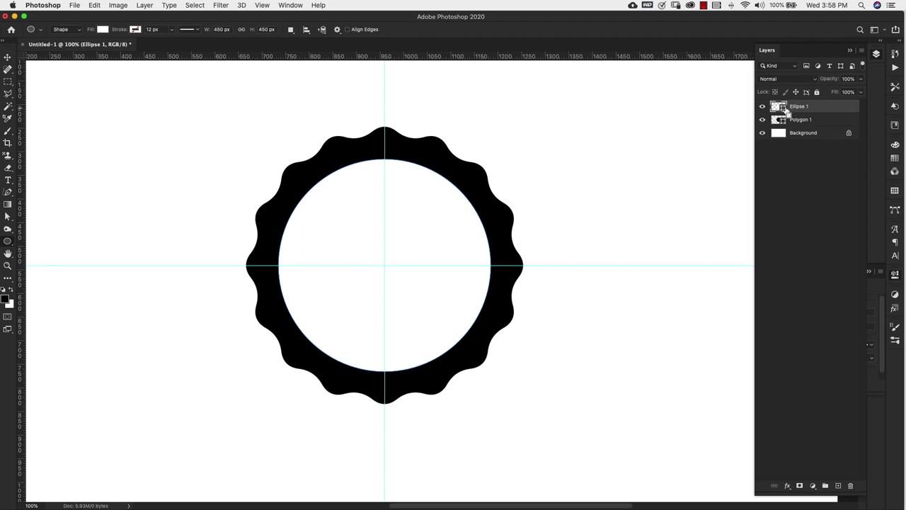
Step: Load the Ellipse 1 shape as a selection and choose the Hard Round brush from the legacy default brushes
left_click(785, 111, "super")
left_click(895, 340)
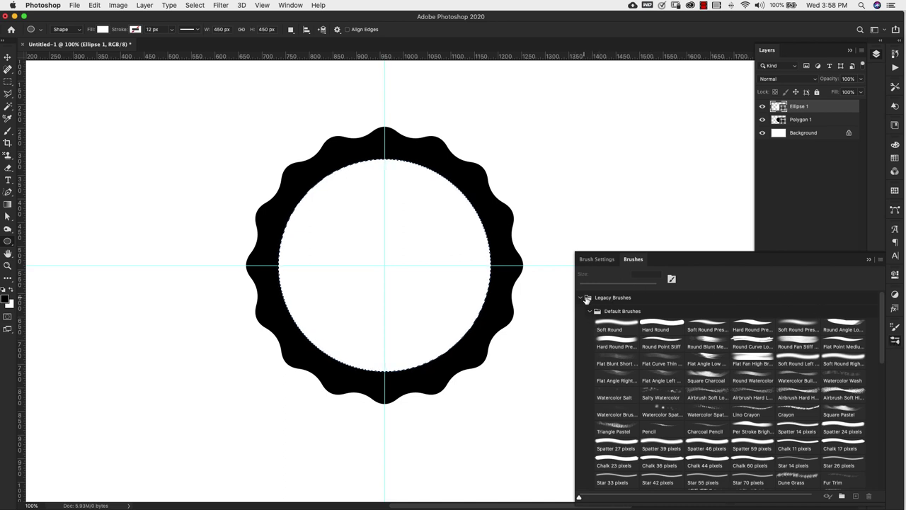
left_click(665, 332)
left_click(869, 260)
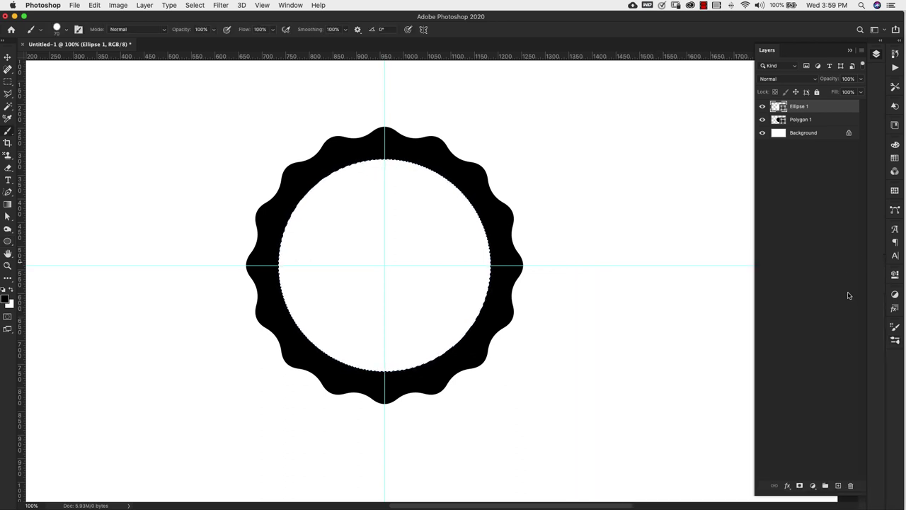
Step: Set the brush tip's size to 50 px and its spacing to 150%
left_click(896, 327)
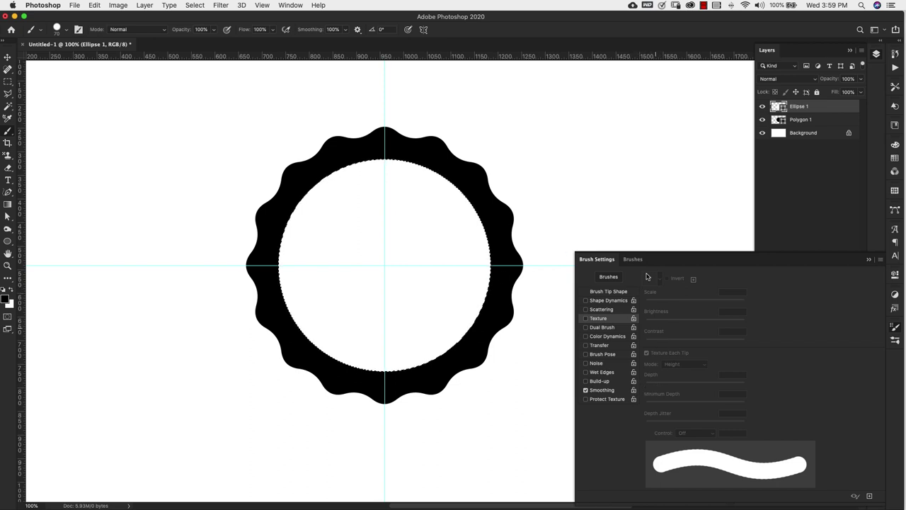
left_click(594, 291)
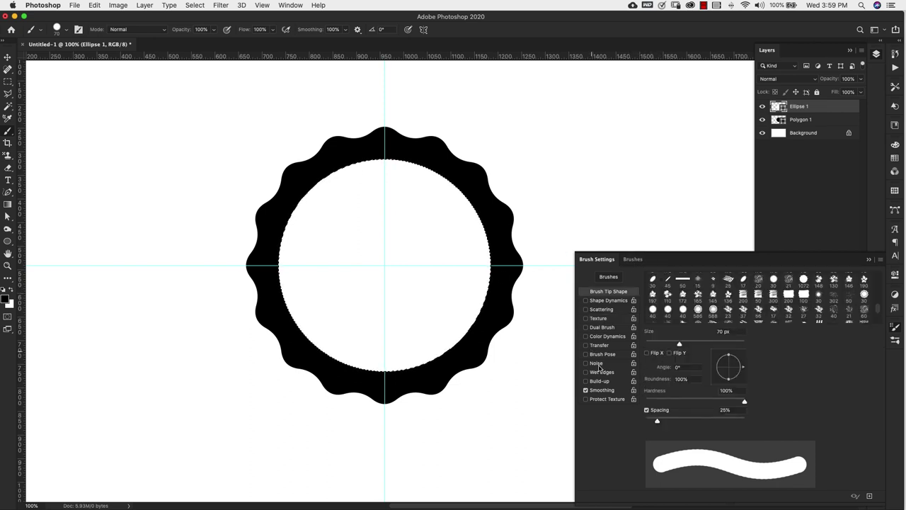
left_click(732, 331)
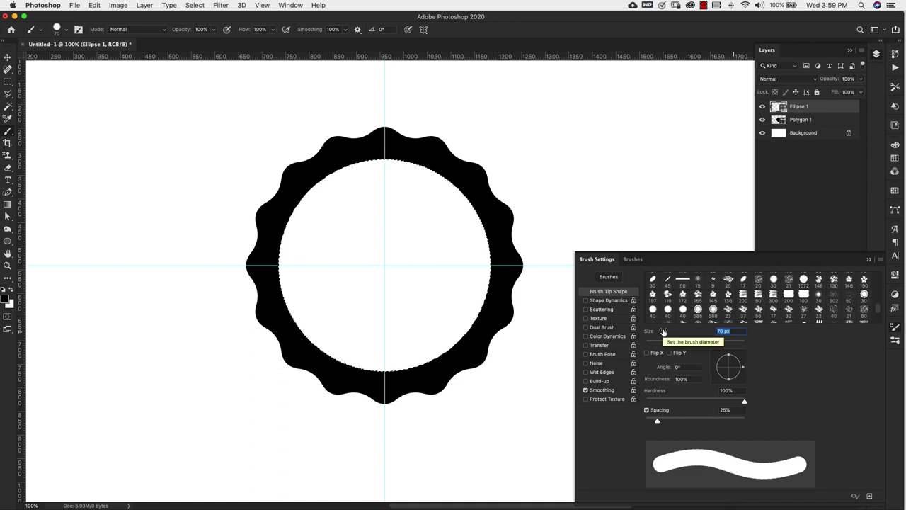
type("50")
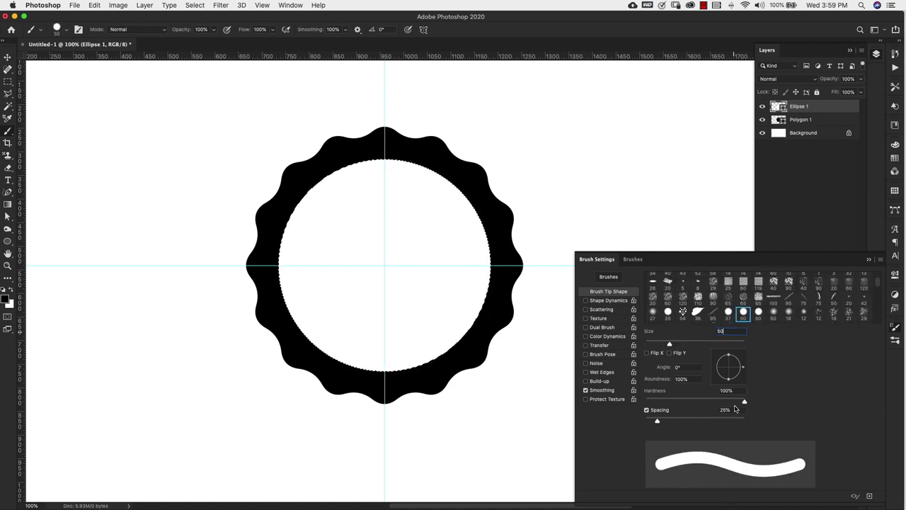
left_click(733, 410)
type("150")
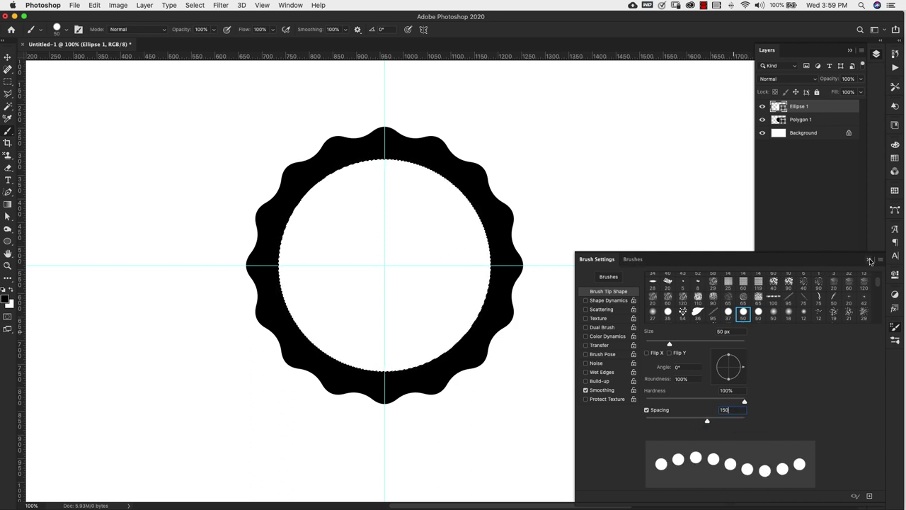
left_click(869, 260)
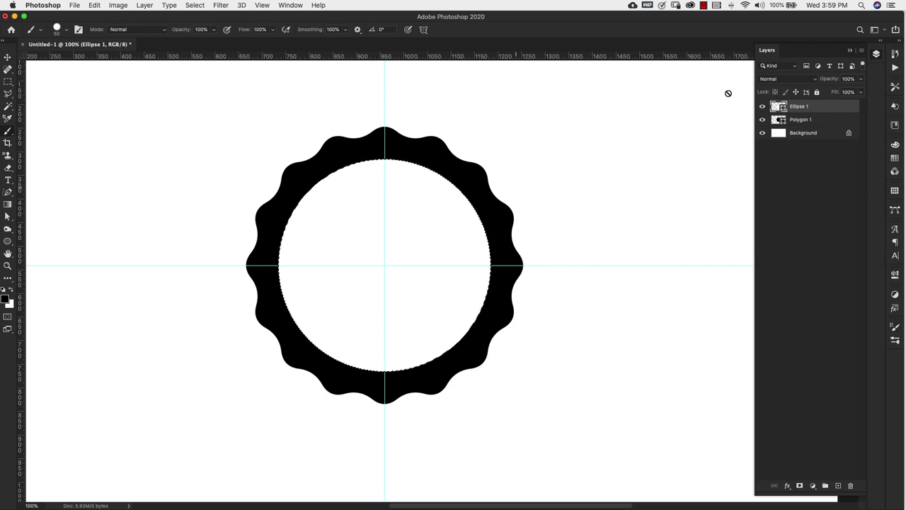
Step: Add an empty layer above the Ellipse 1 layer and bring up the document's paths
left_click(838, 486)
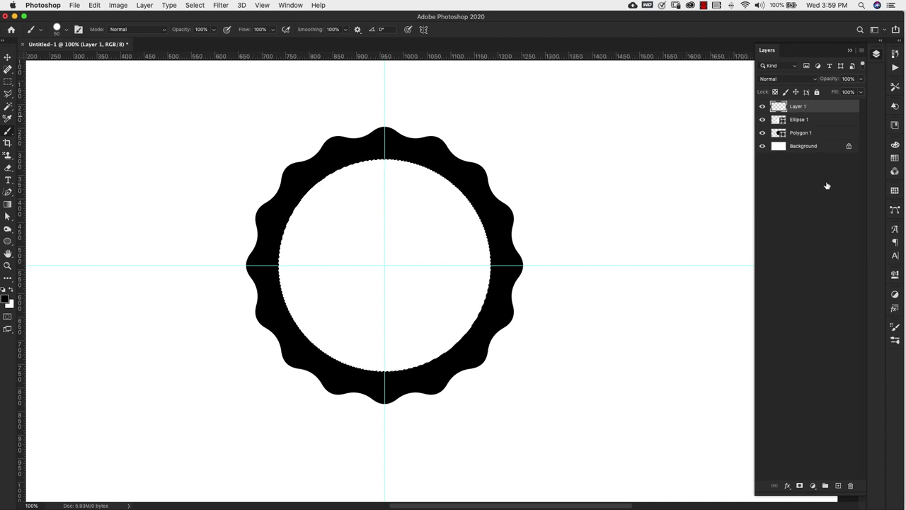
left_click(895, 210)
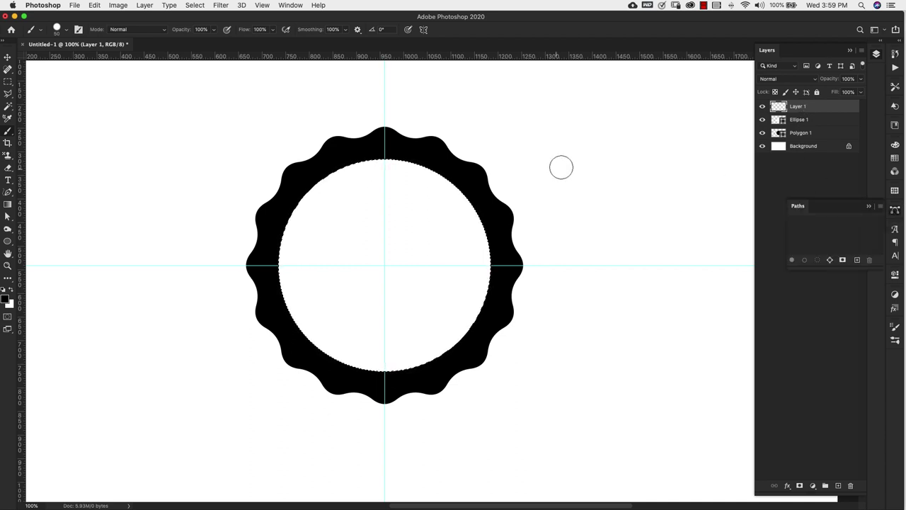
left_click(289, 5)
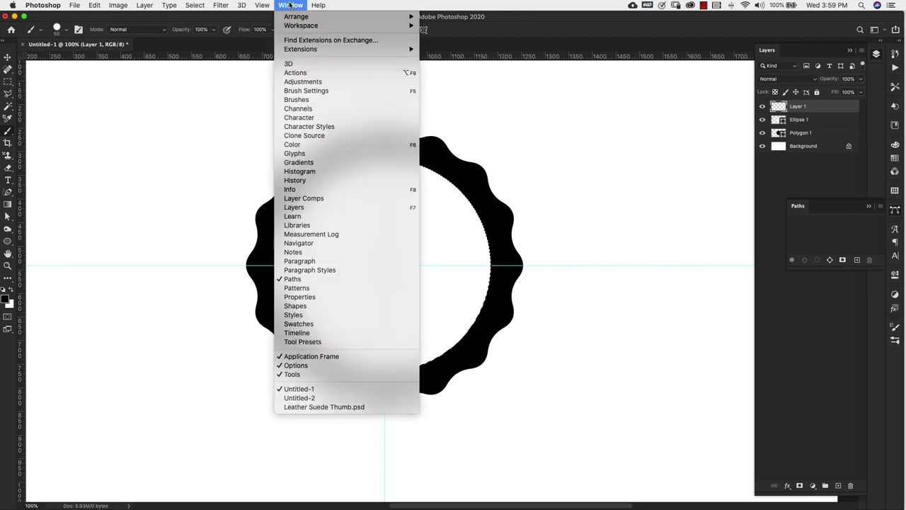
left_click(851, 348)
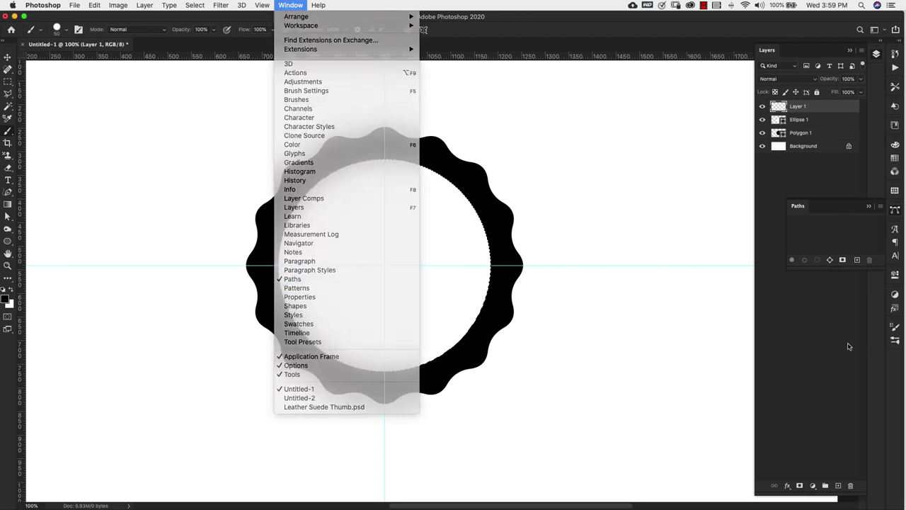
Step: Convert the circular selection to a work path and stroke it in white on Layer 1 with the Brush, Simulate Pressure off
left_click(831, 260)
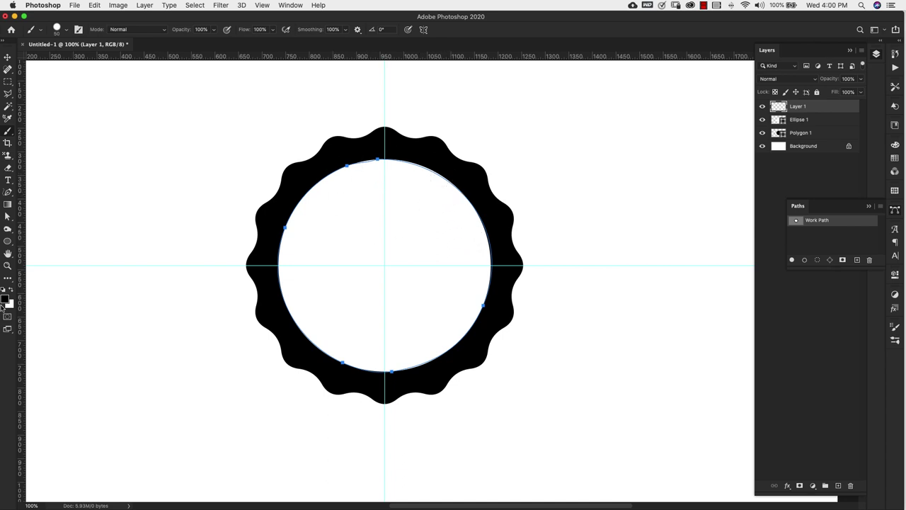
key("x")
key("p")
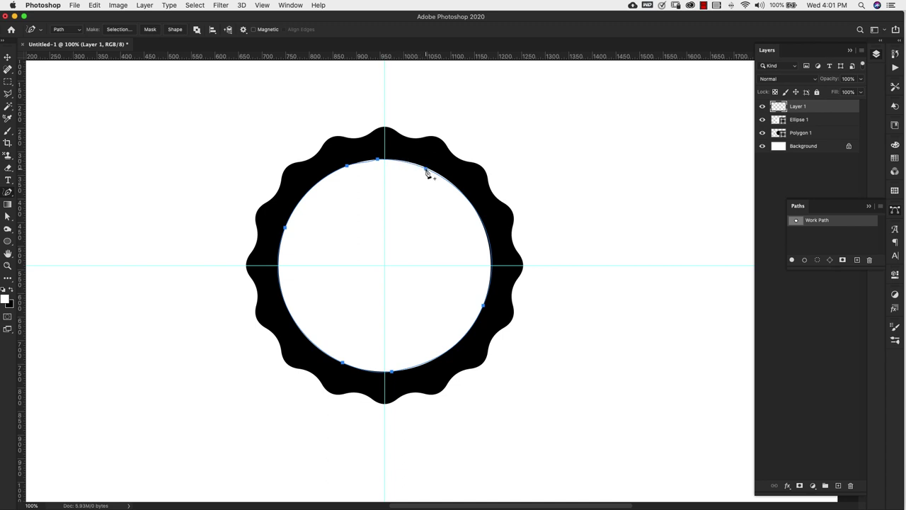
right_click(427, 173)
left_click(447, 246)
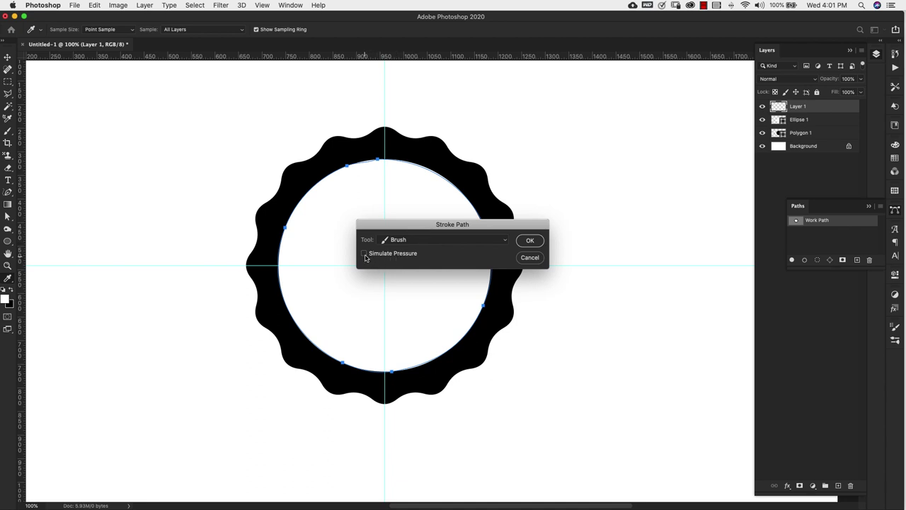
left_click(527, 240)
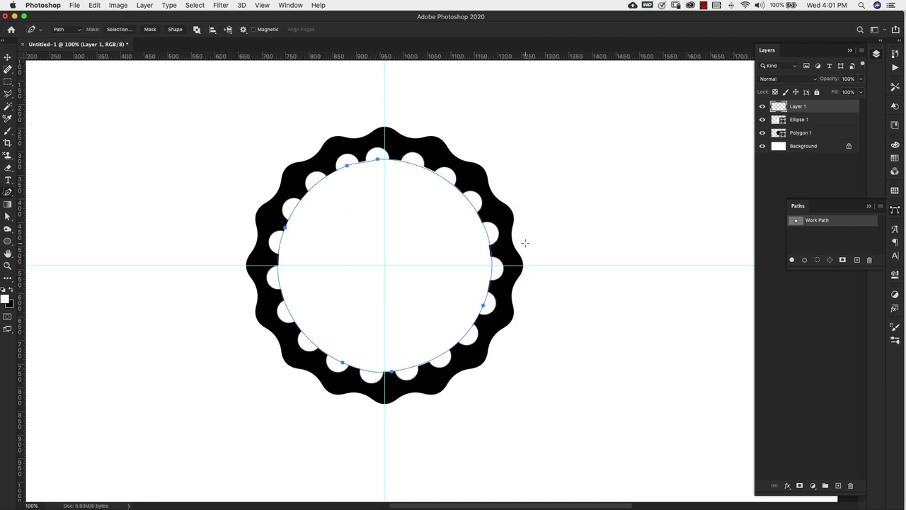
Step: Delete the Ellipse 1 layer and create a 300 x 300 px circle drawn from its centre at the guides' intersection
left_click(808, 125)
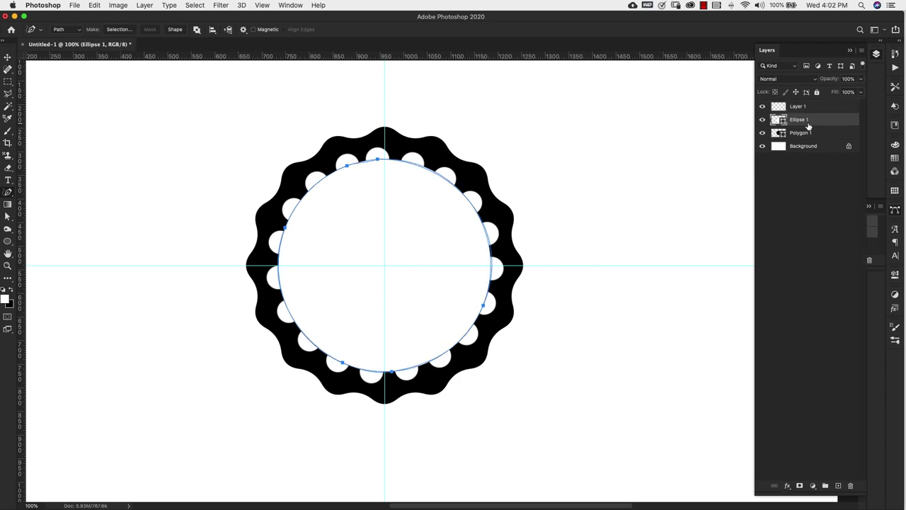
key("Delete")
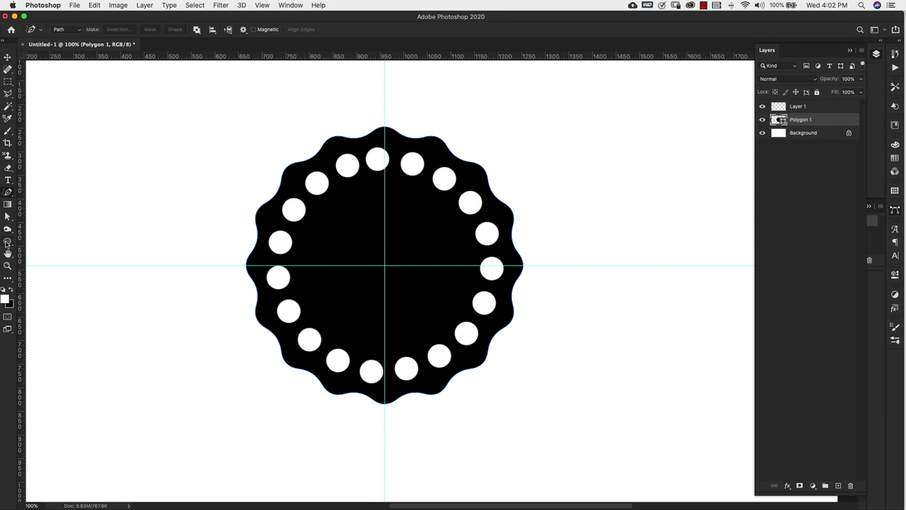
left_click(7, 242)
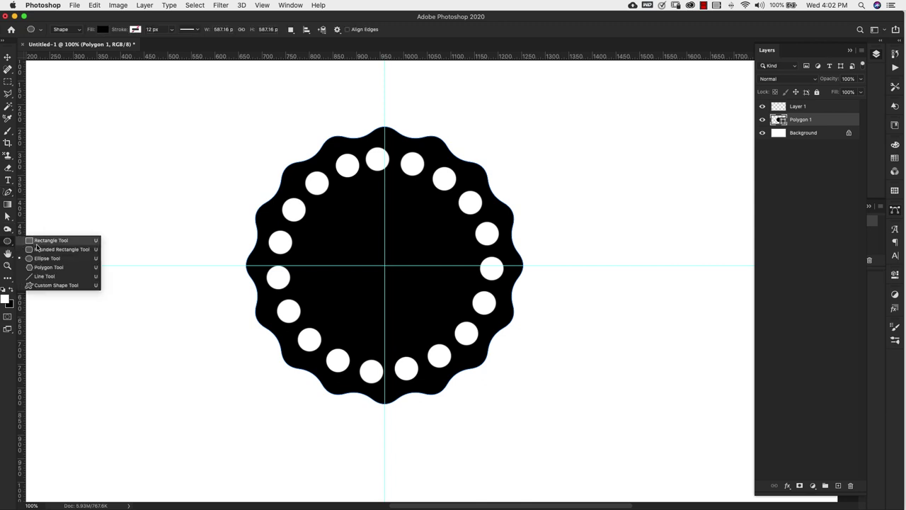
left_click(54, 258)
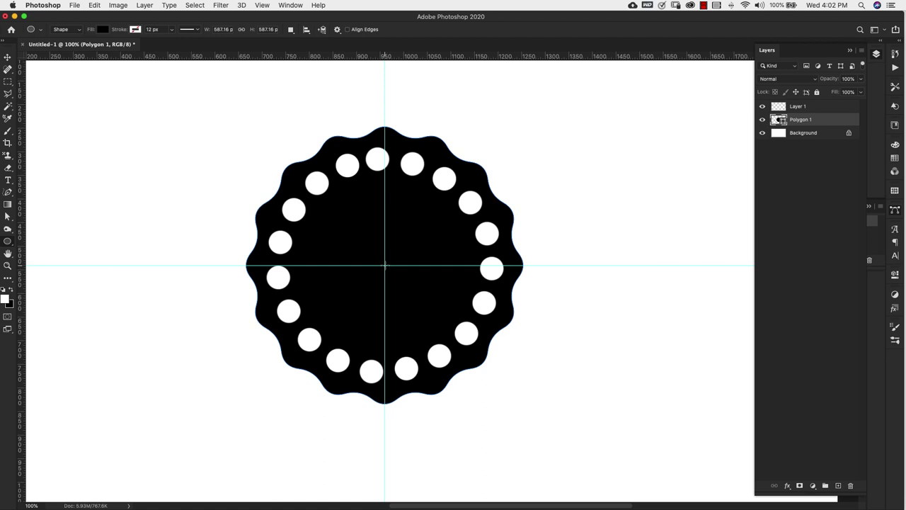
left_click(385, 265)
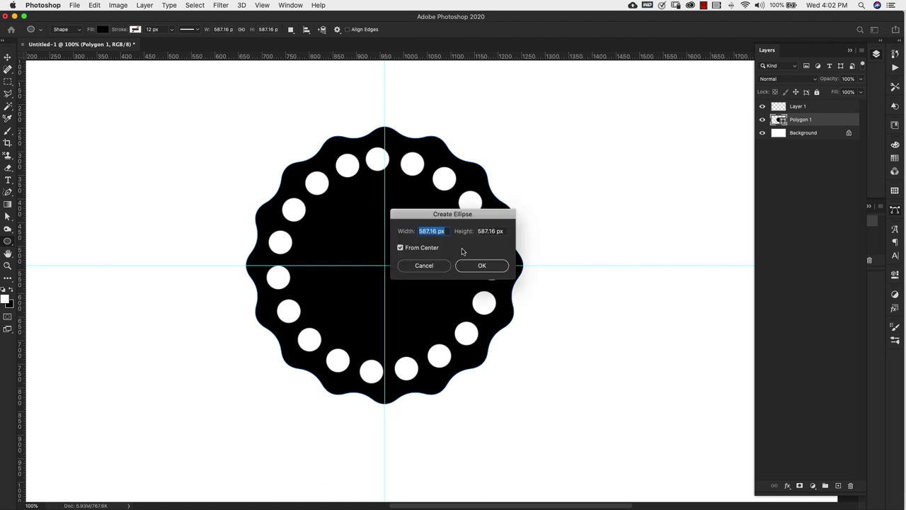
type("300")
left_click(504, 231)
type("3")
left_click(485, 266)
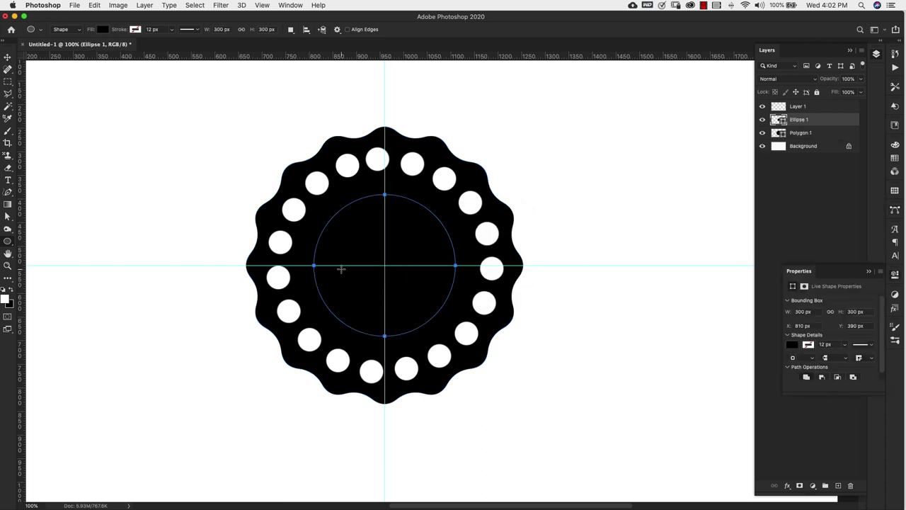
Step: Fill the new centre circle with white
left_click(103, 30)
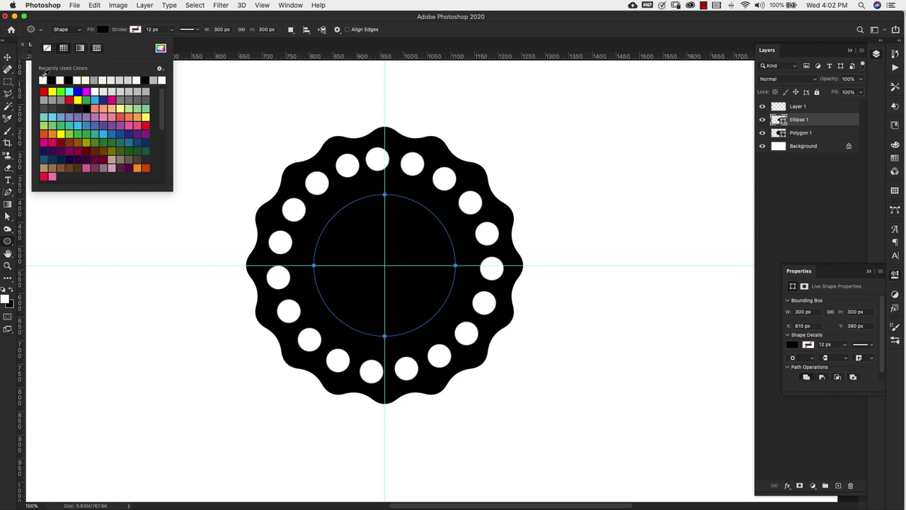
left_click(43, 79)
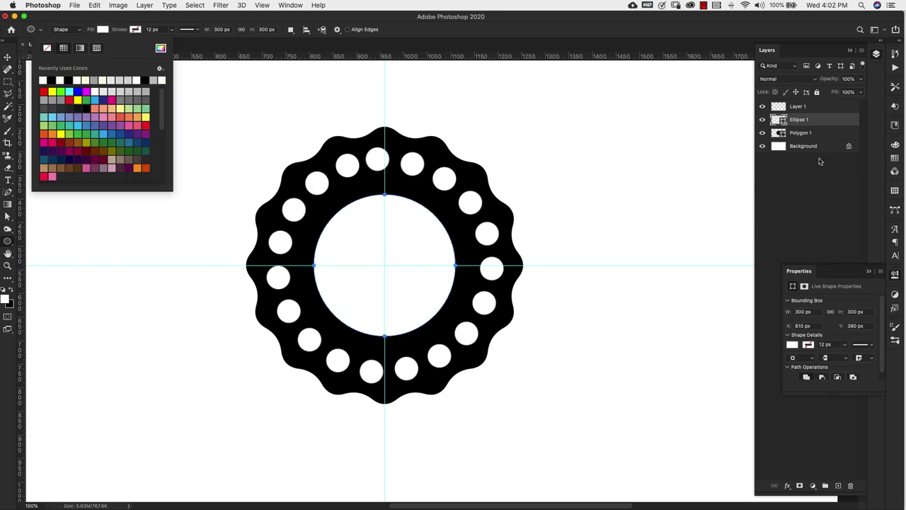
left_click(826, 125)
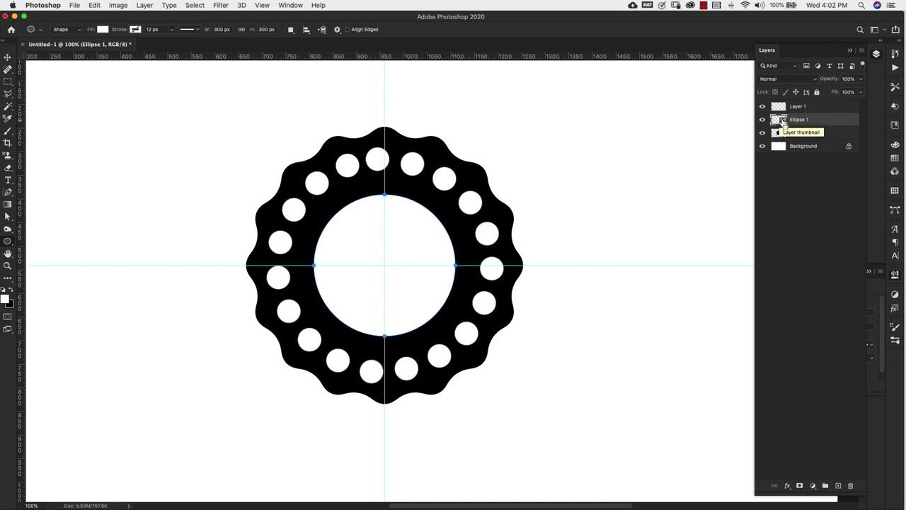
Step: Load the 300 px circle as a selection and convert it to a work path
left_click(782, 123, "super")
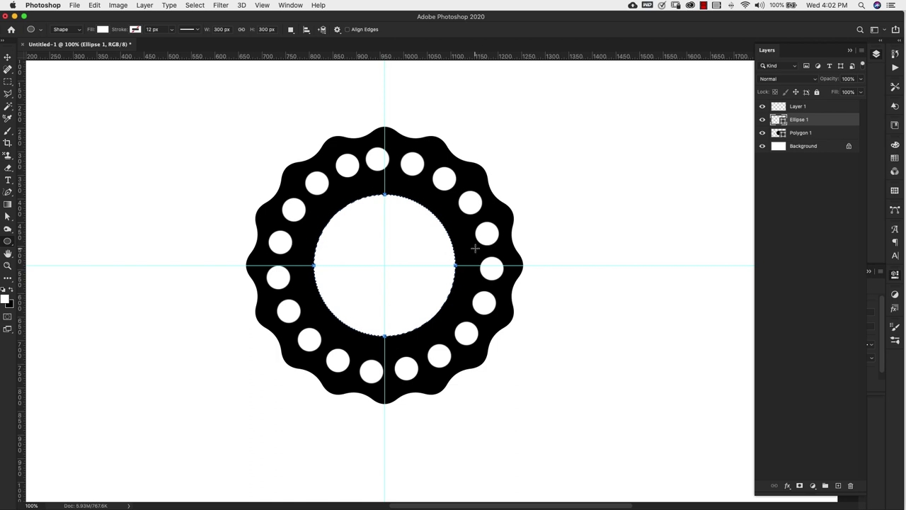
left_click(895, 209)
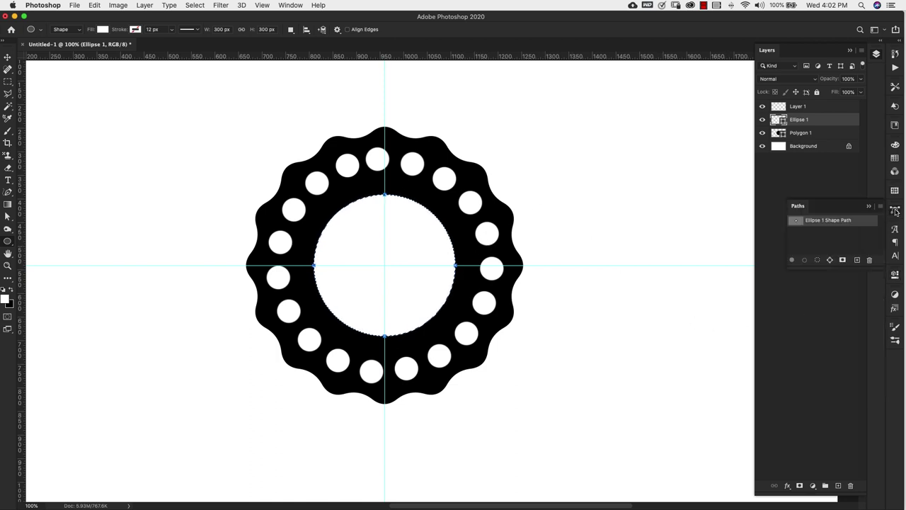
left_click(830, 260)
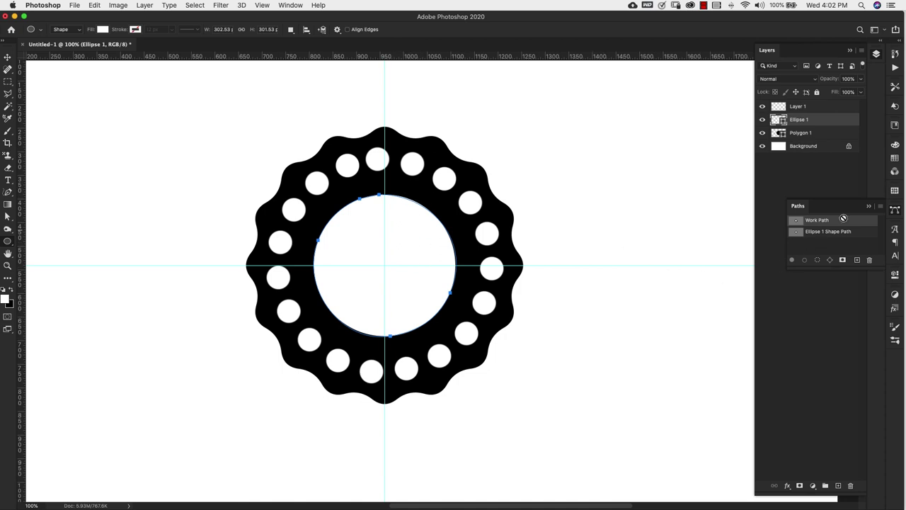
left_click(870, 206)
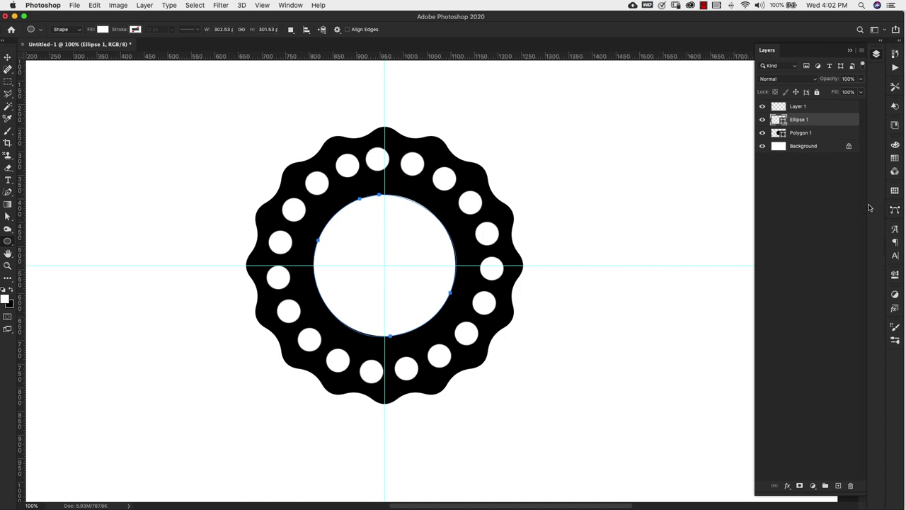
Step: Add an empty layer above the Ellipse 1 layer and set the brush size to 20 px
left_click(838, 486)
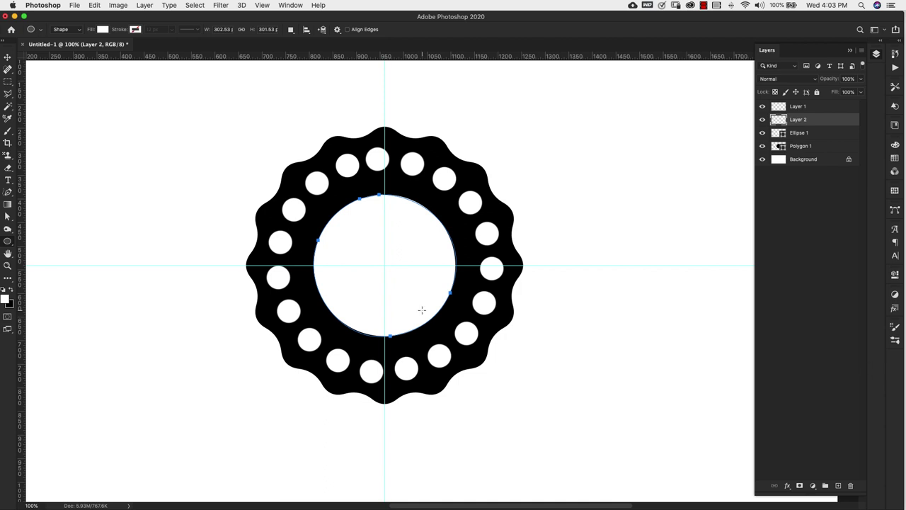
key("b")
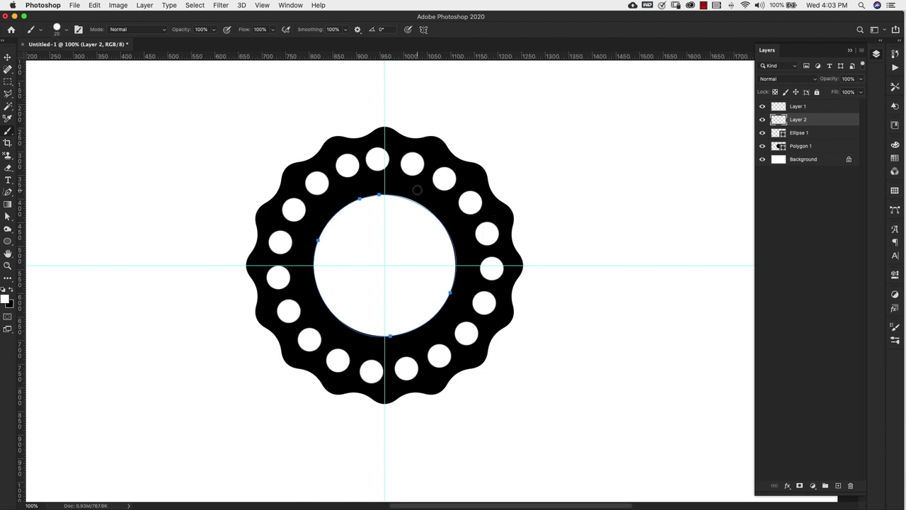
Step: Stroke the smaller circular work path with the Brush, Simulate Pressure off, and delete the Ellipse 1 layer
key("p")
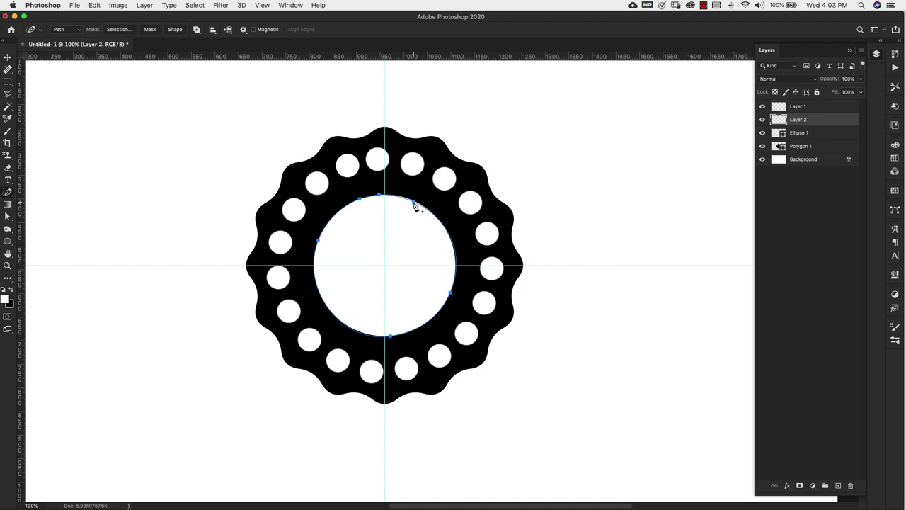
right_click(415, 205)
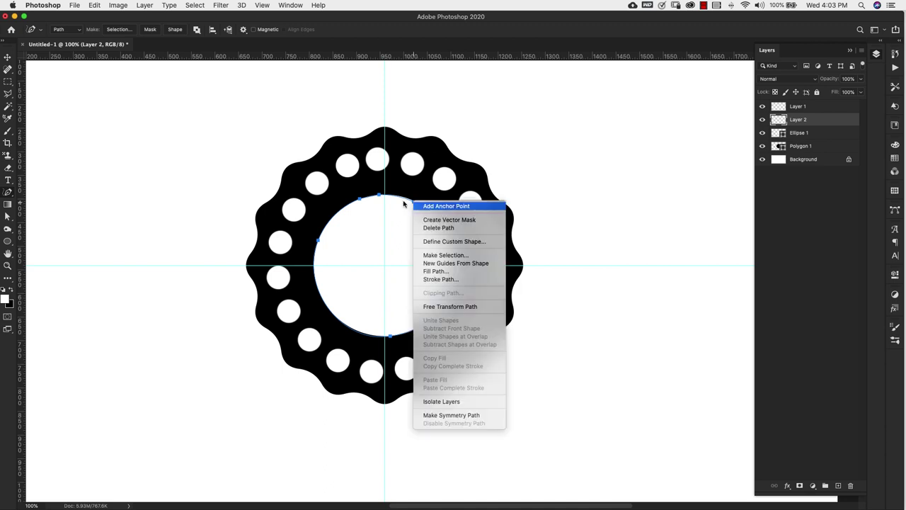
left_click(449, 279)
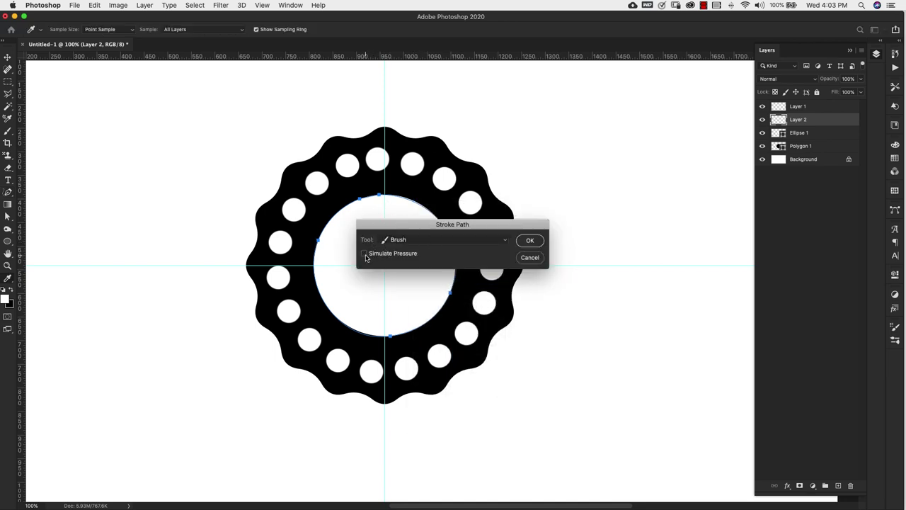
left_click(530, 241)
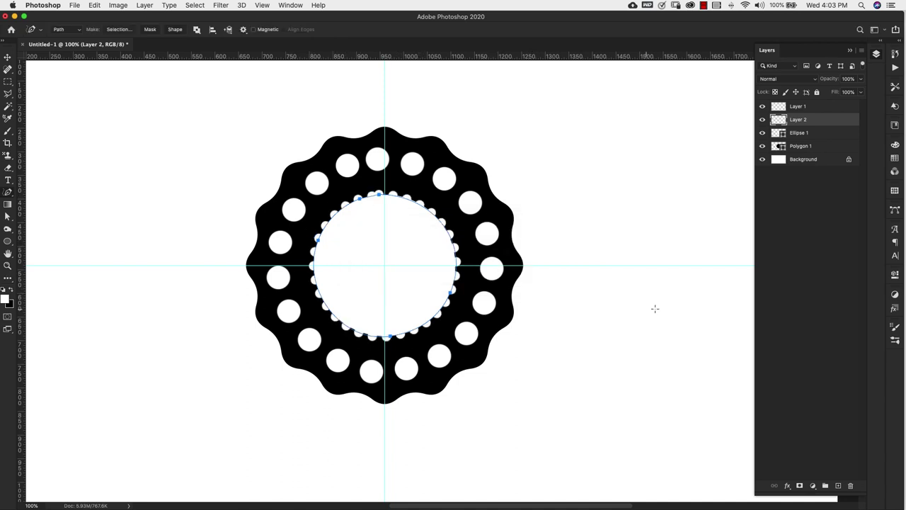
left_click(830, 135)
key("Delete")
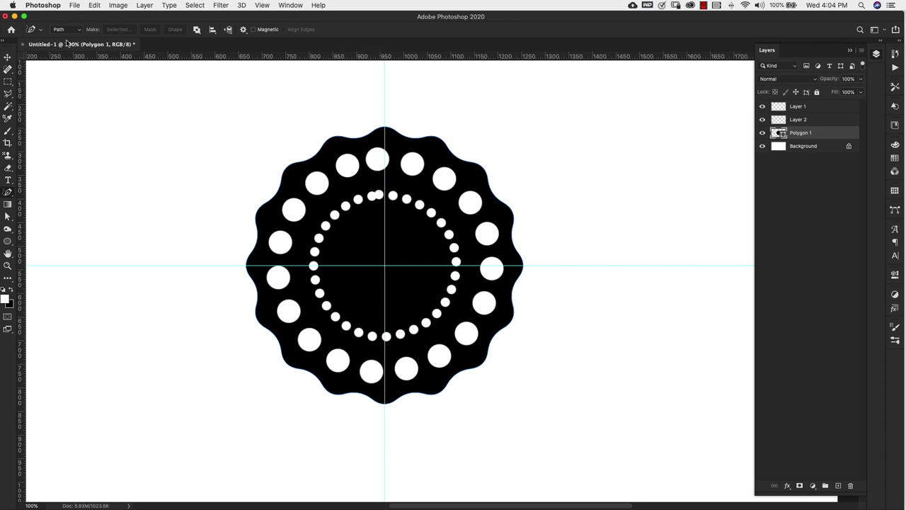
Step: Define the dotted scalloped design as a brush preset named "base lace" and switch to the Brush tool
left_click(94, 6)
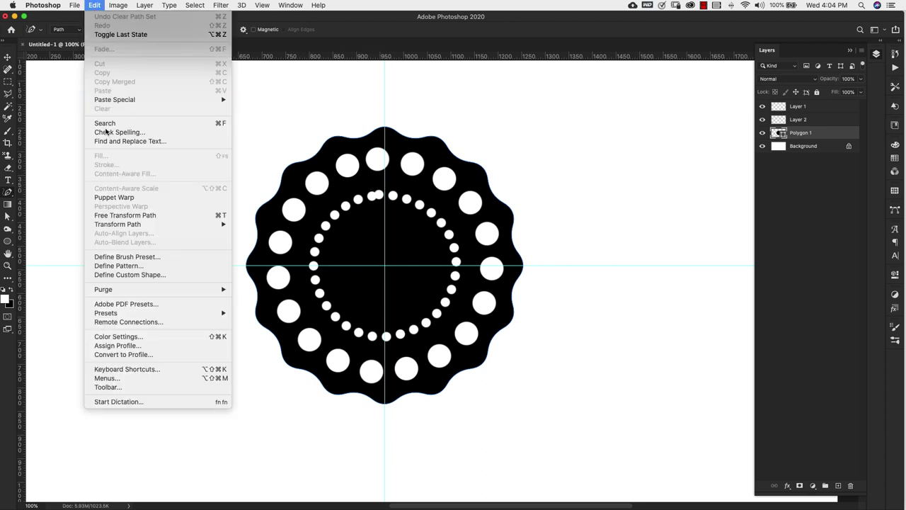
left_click(126, 257)
key("BackSpace")
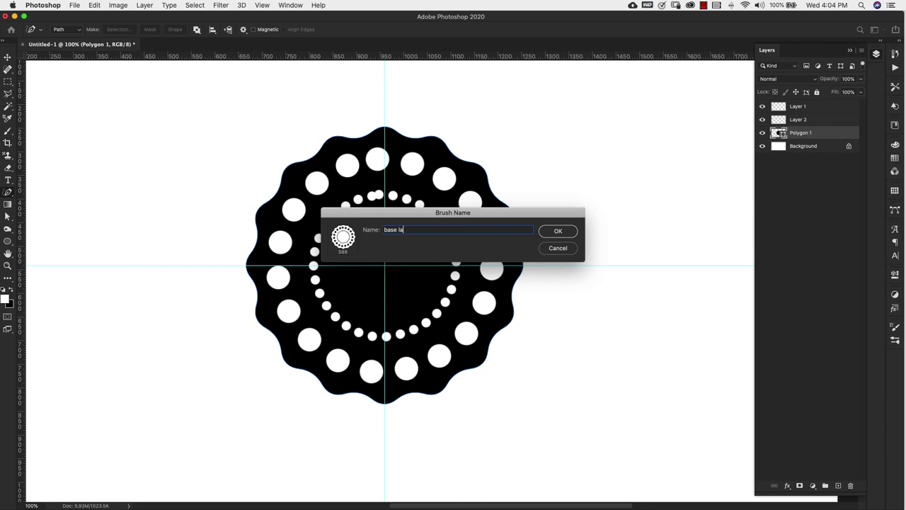
type("base lace")
left_click(564, 232)
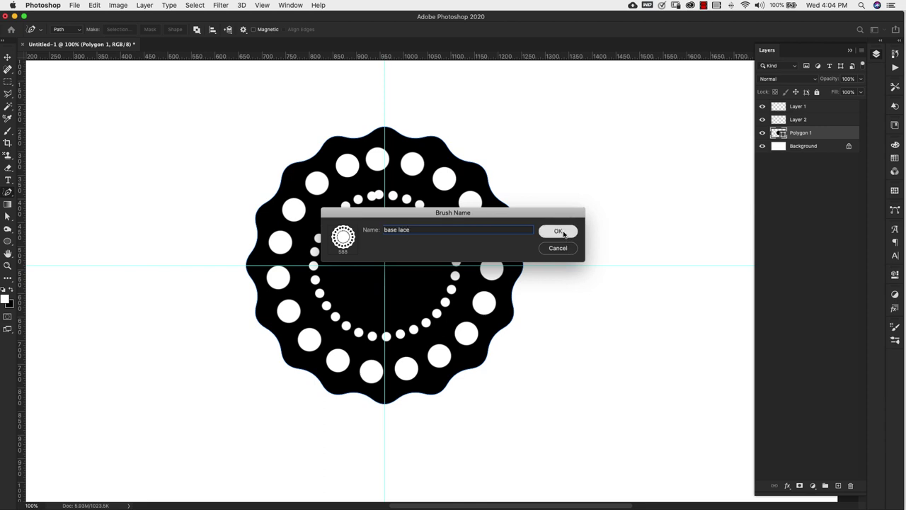
key("b")
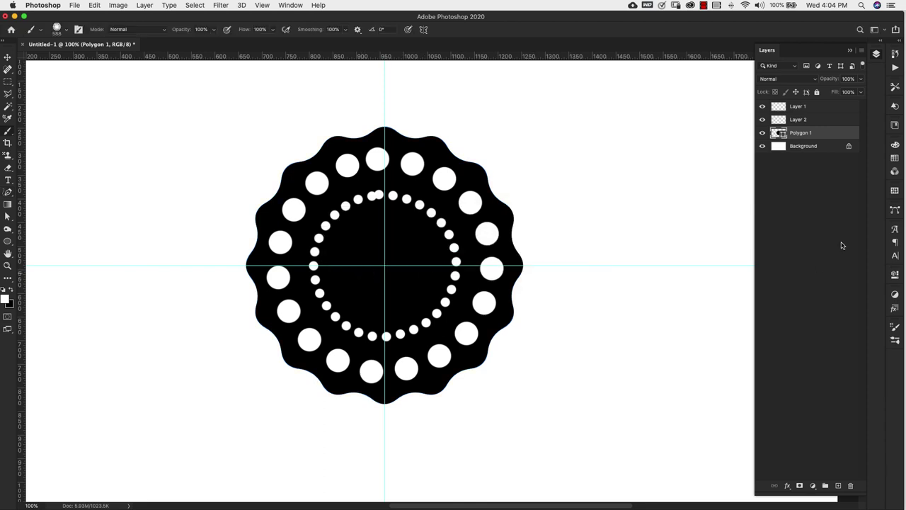
Step: Group Layer 1, Layer 2 and Polygon 1, and hide the group
left_click(816, 107, "shift")
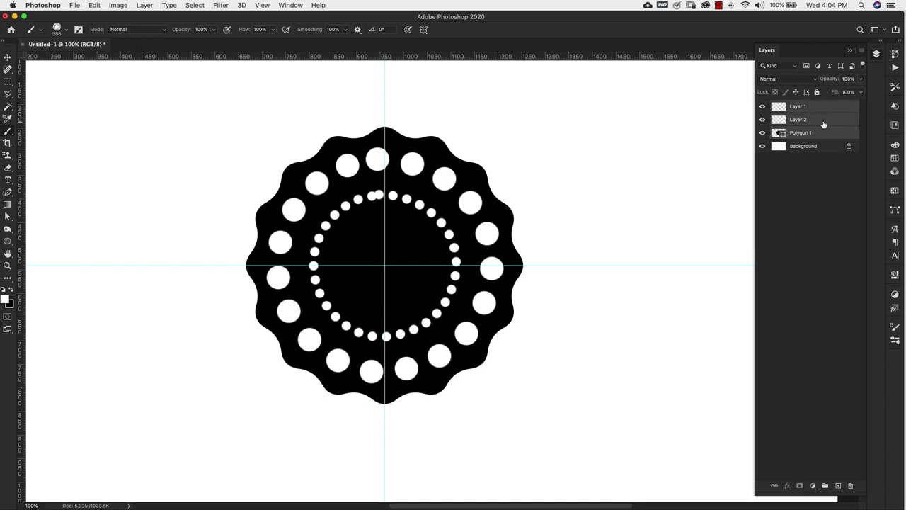
key("super+g")
left_click(763, 105)
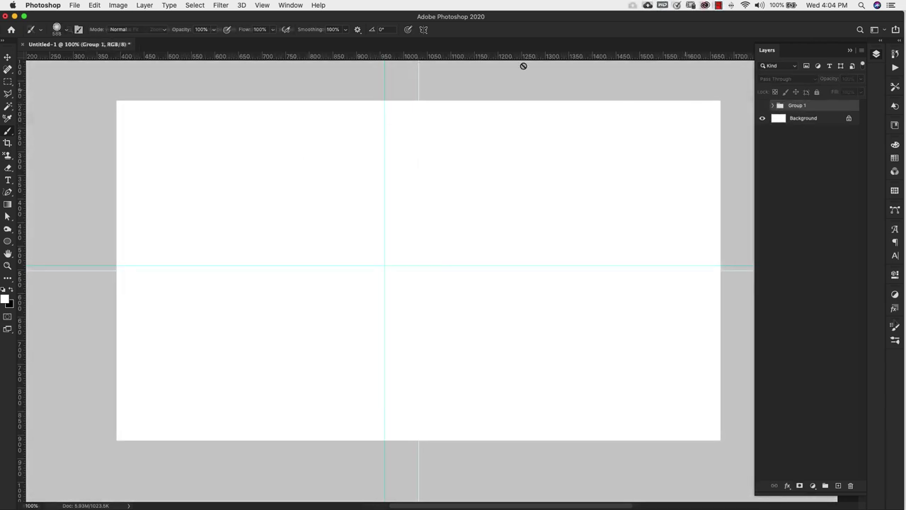
Step: Set the base lace brush's spacing to 33% and move the brush settings over the canvas
key("z")
left_click(895, 327)
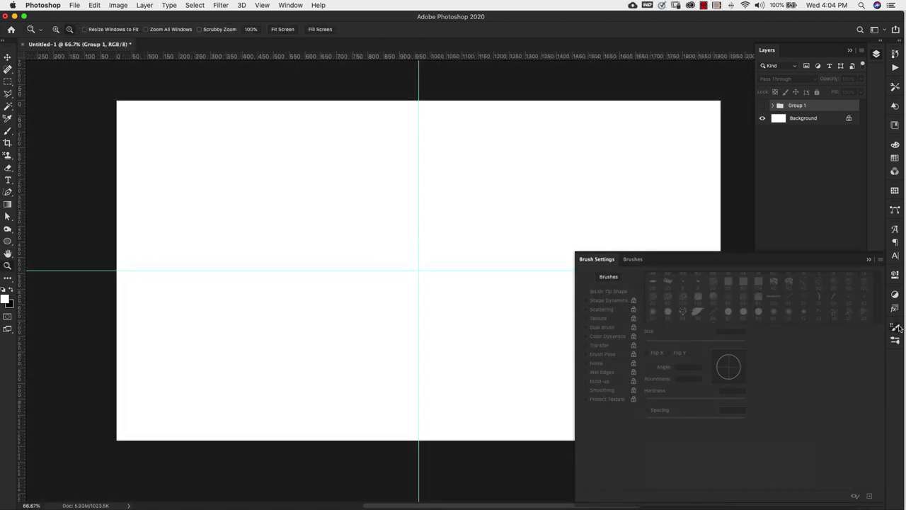
key("b")
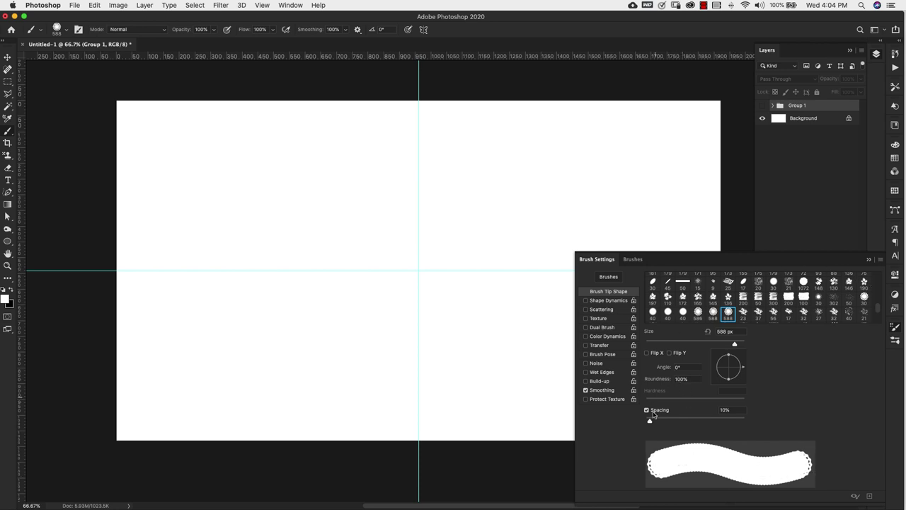
mouse_move(650, 422)
left_mouse_down()
mouse_move(700, 421)
mouse_move(663, 421)
left_mouse_up()
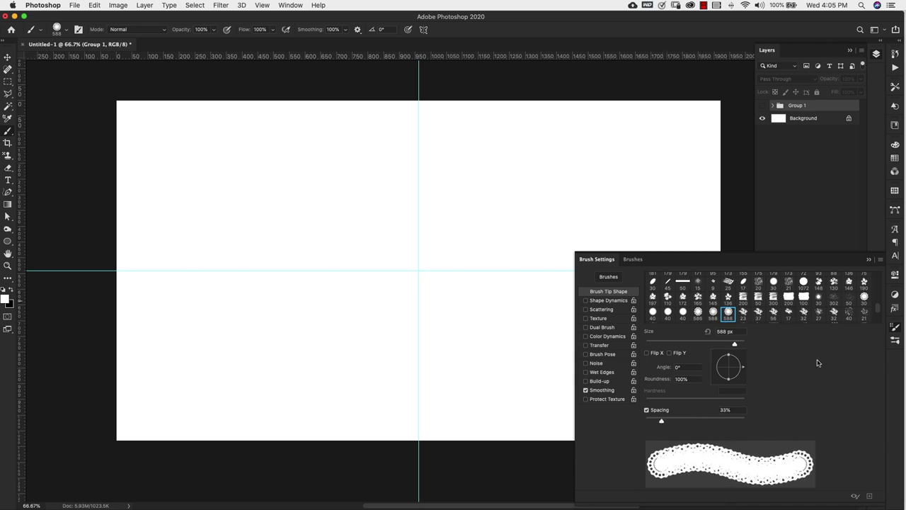
left_click_drag(838, 261, 801, 183)
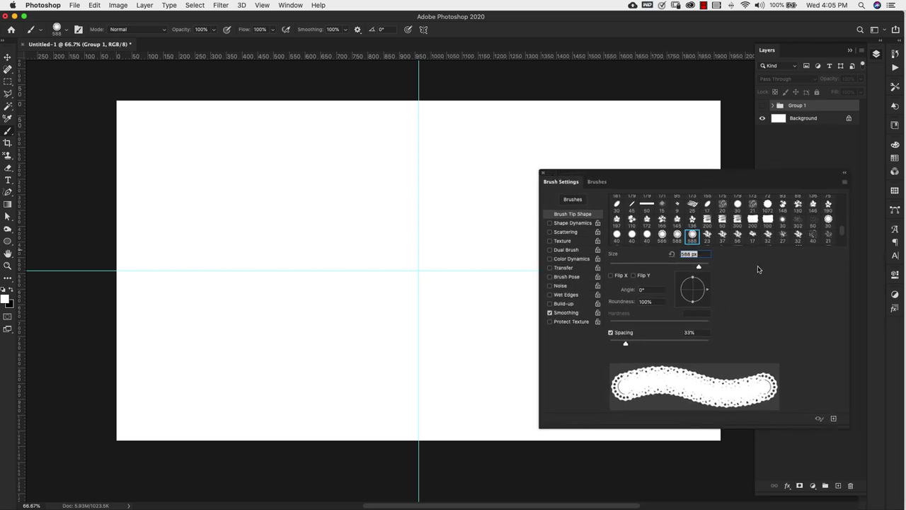
left_click(284, 7)
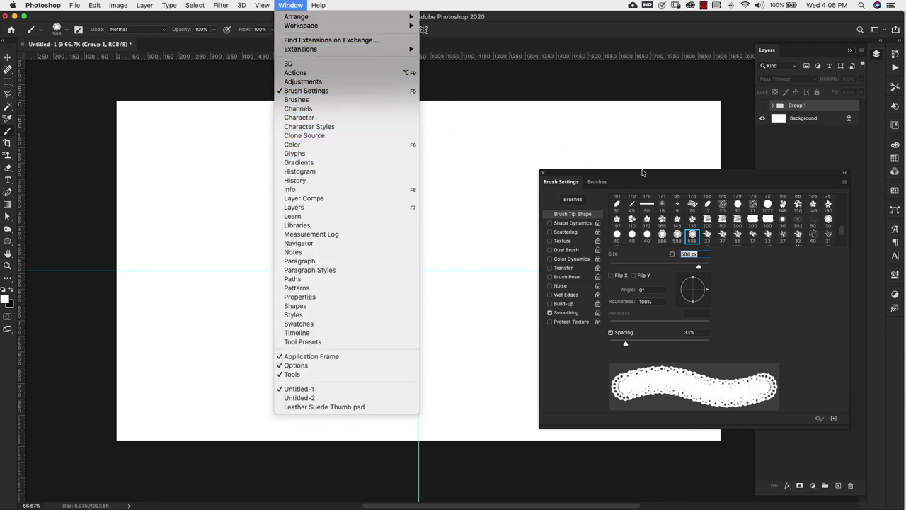
Step: Set the base lace brush's size to 50 px and its spacing to 65%
left_click(830, 179)
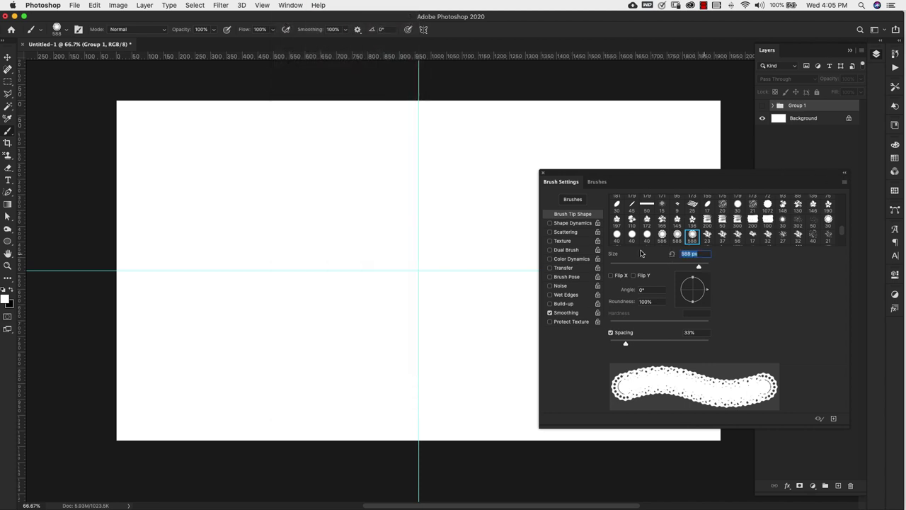
type("50")
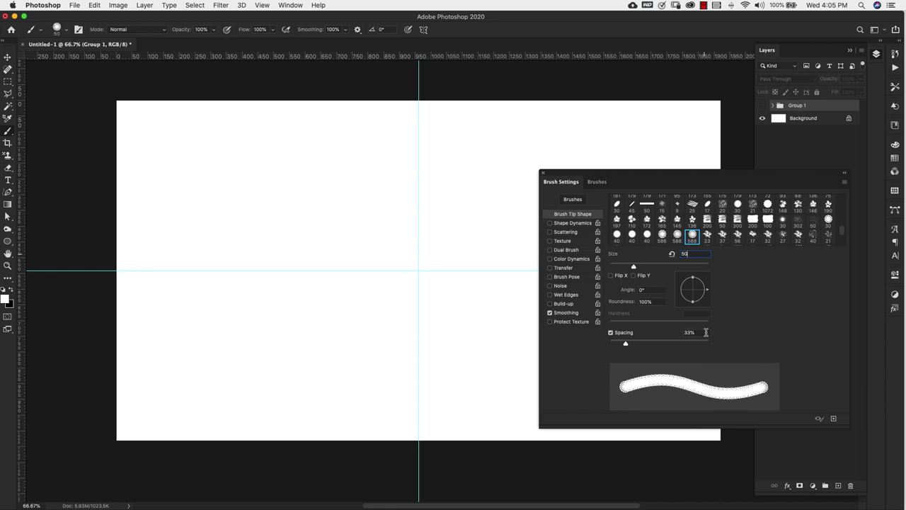
left_click(685, 332)
type("65")
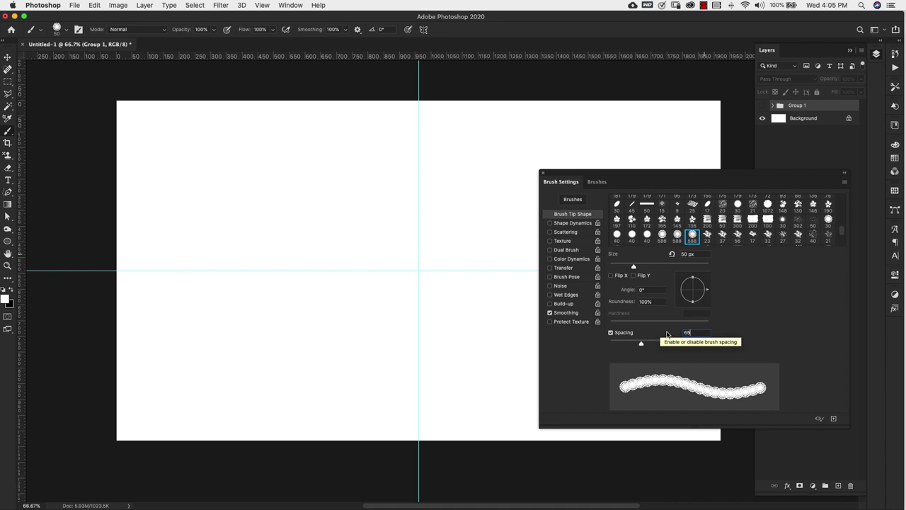
key("Return")
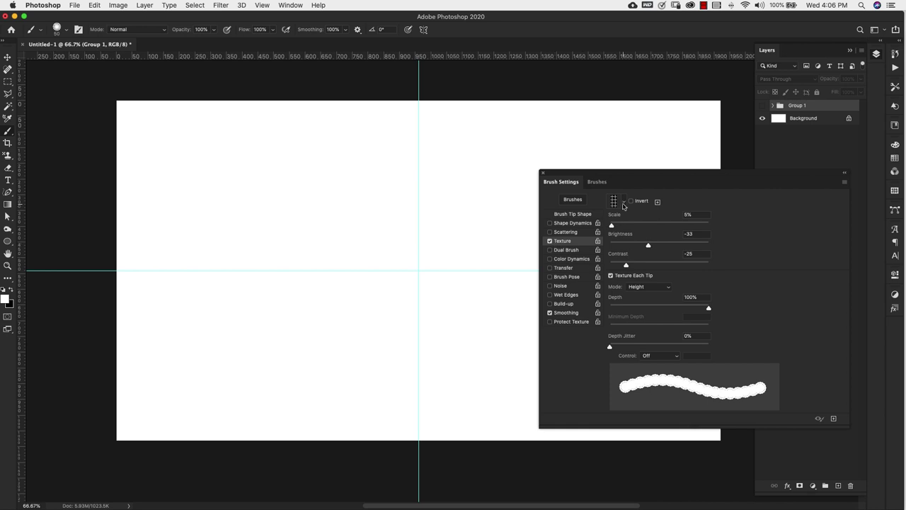
Step: Choose the Woven Flat pattern from the legacy Patterns folder as the brush's texture
left_click(624, 206)
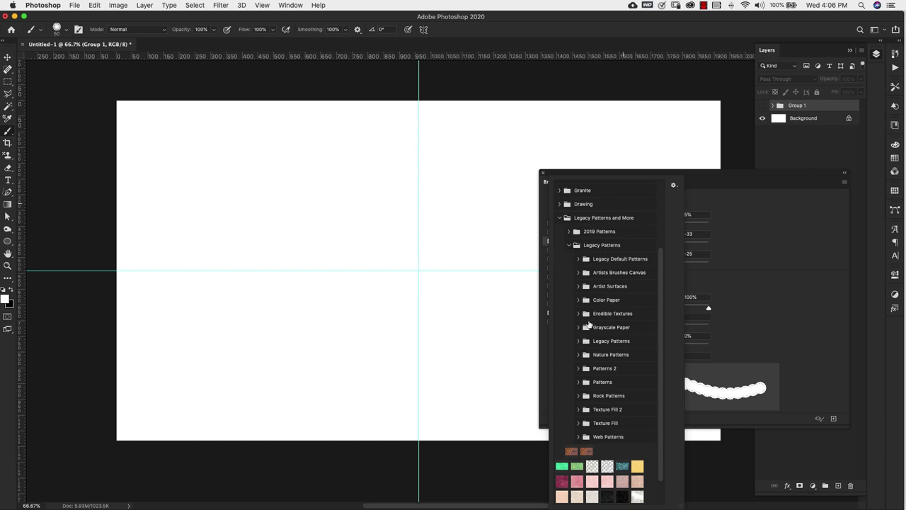
scroll(591, 284, "down", 2)
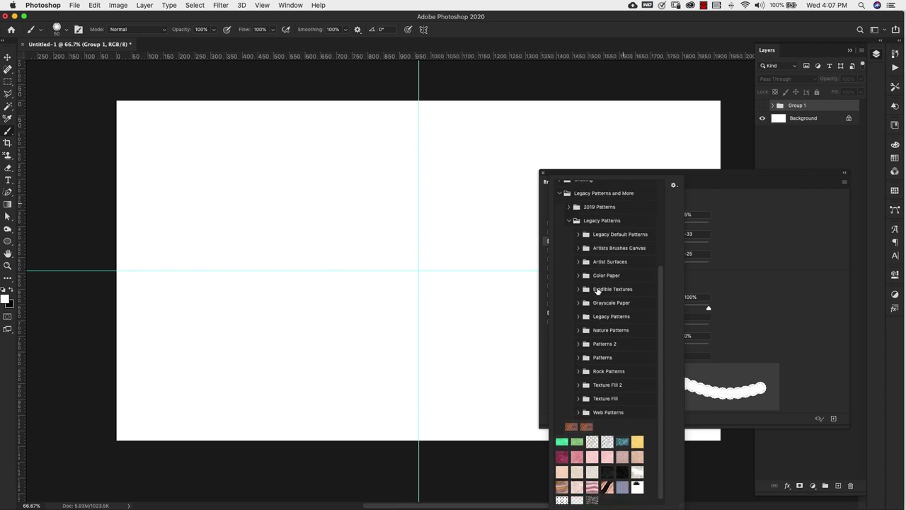
left_click(578, 358)
scroll(596, 332, "down", 5)
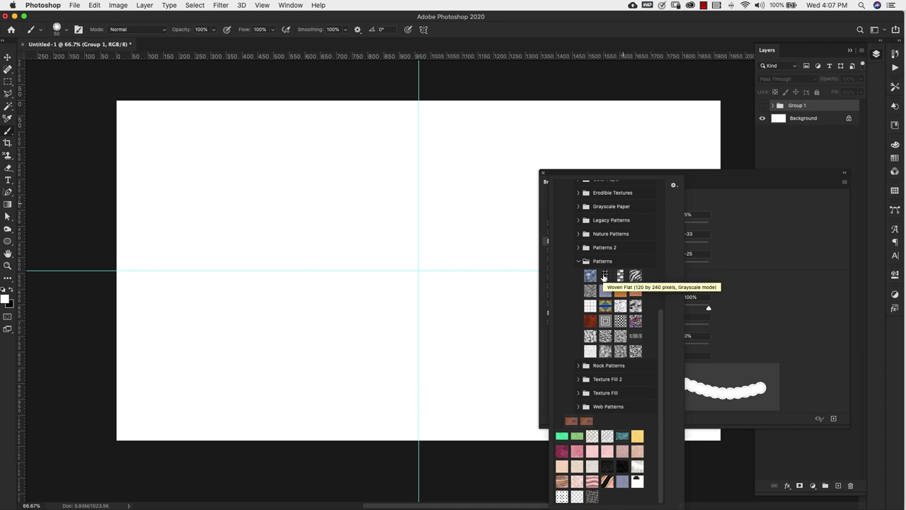
left_click(605, 276)
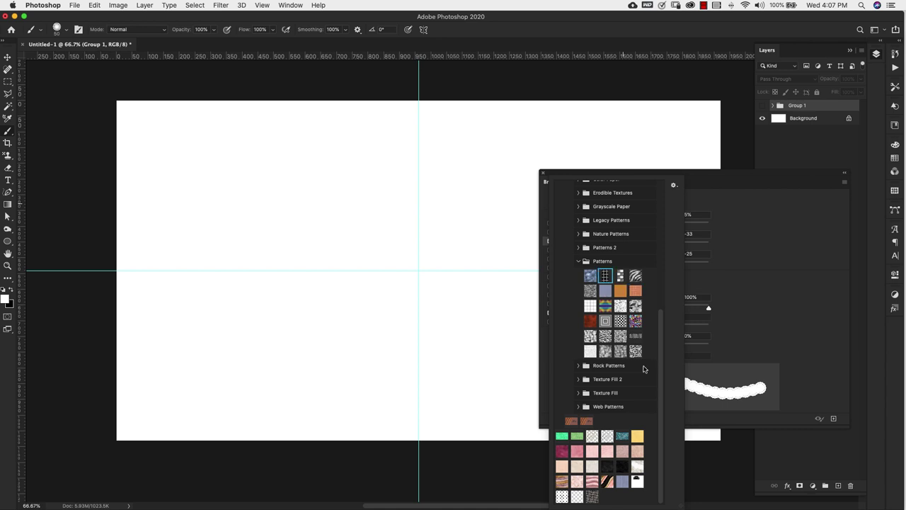
left_click(751, 217)
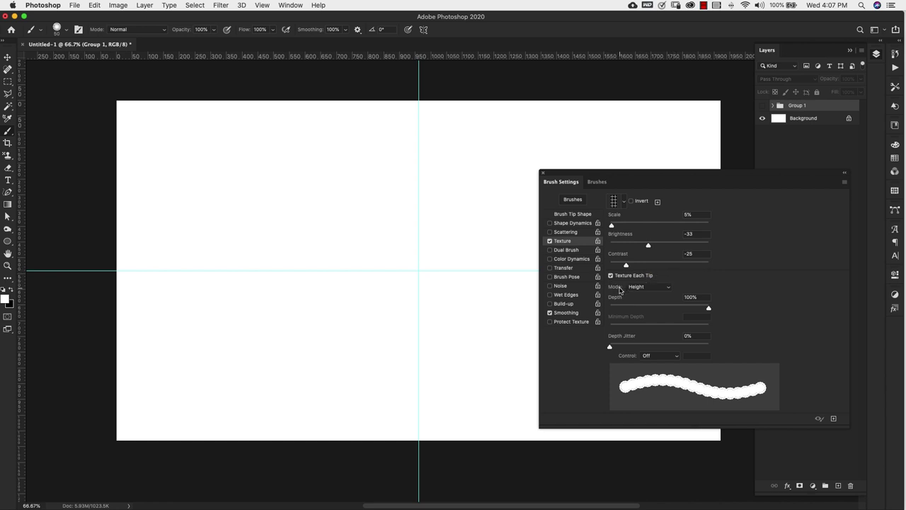
Step: Set the brush texture's mode to Subtract with 50% depth and 50% depth jitter, and put the brush settings away
left_click(636, 287)
left_click(641, 231)
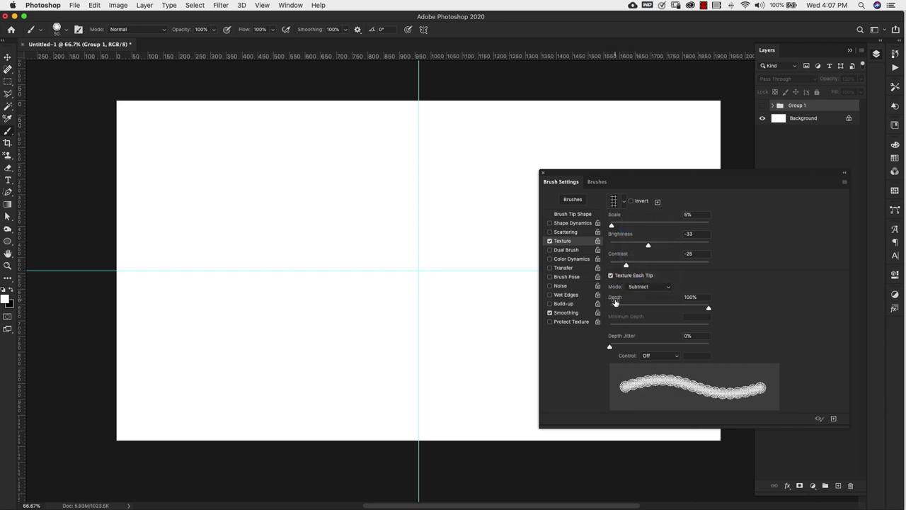
left_click_drag(709, 308, 660, 310)
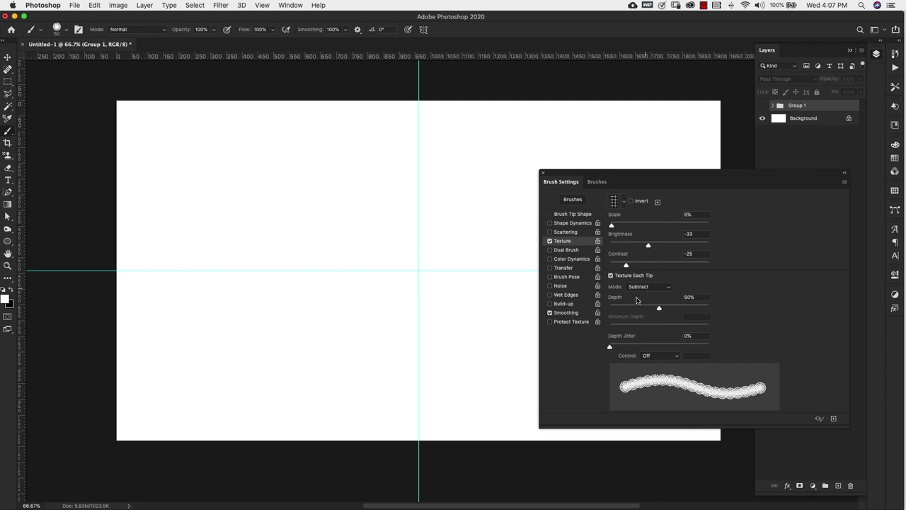
left_click_drag(610, 347, 660, 348)
left_click(844, 182)
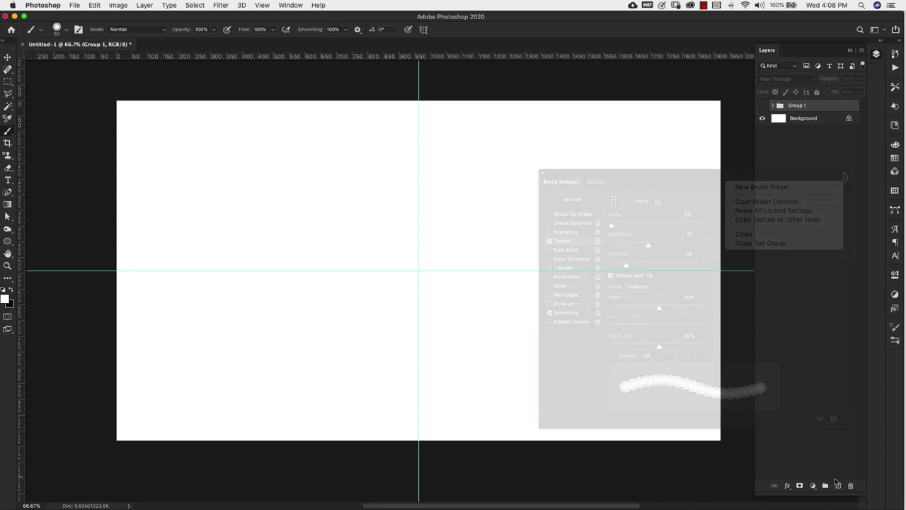
Step: Add a new layer and paint a wavy black lace stroke across the middle of the canvas
left_click(838, 486)
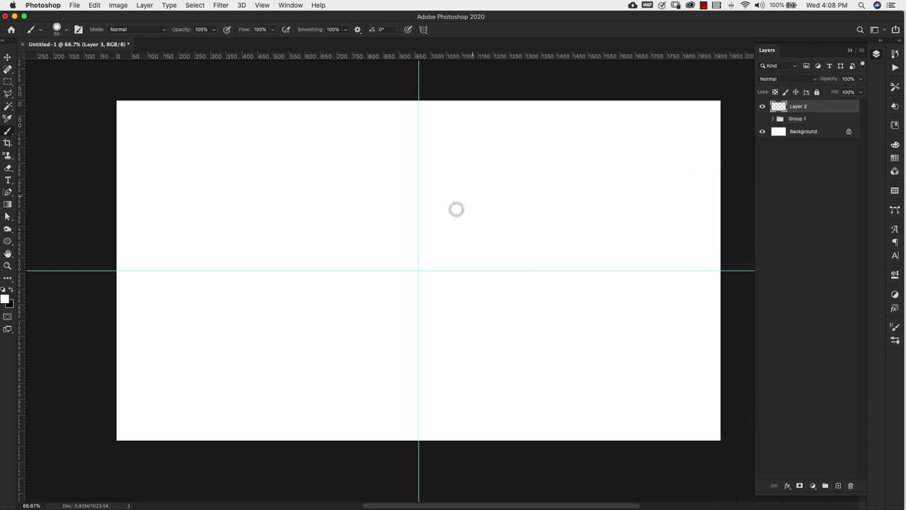
key("x")
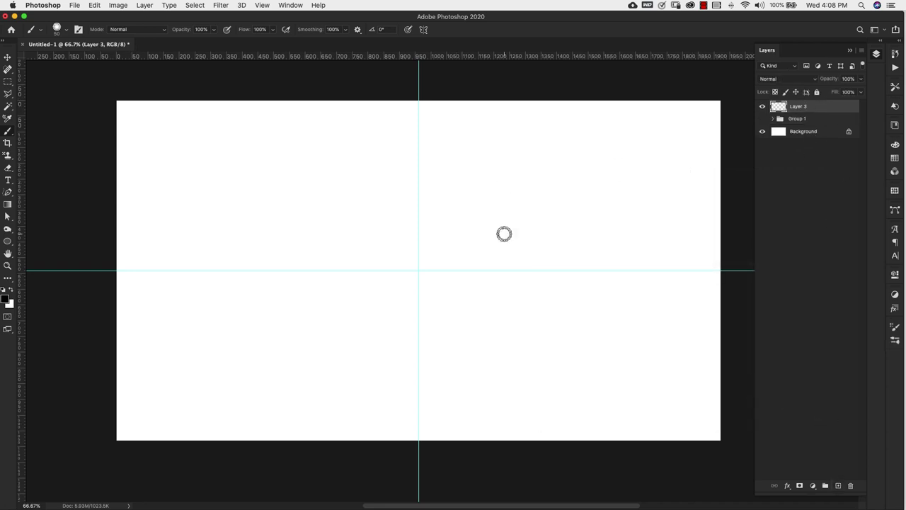
mouse_move(175, 247)
left_mouse_down()
mouse_move(276, 201)
mouse_move(237, 293)
mouse_move(348, 198)
mouse_move(373, 235)
mouse_move(321, 312)
mouse_move(441, 209)
mouse_move(501, 214)
mouse_move(425, 302)
mouse_move(520, 347)
mouse_move(546, 317)
left_mouse_up()
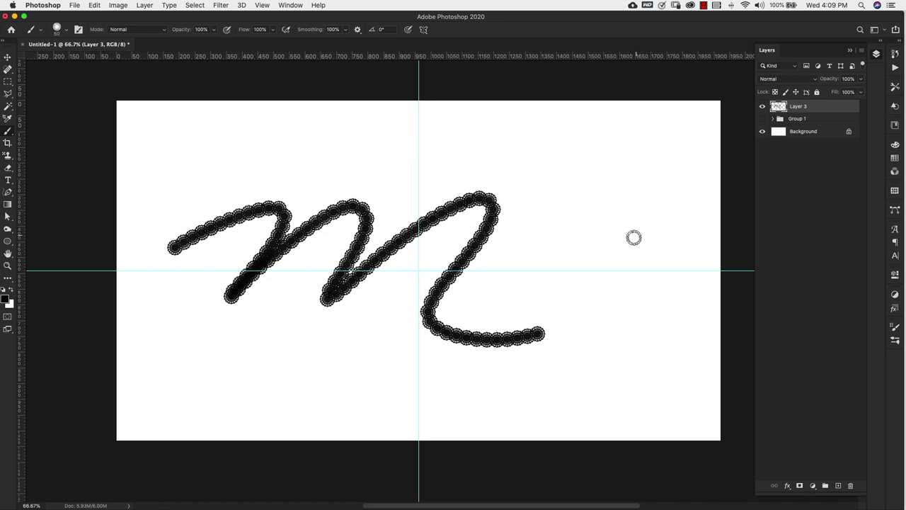
Step: Add a Bevel & Emboss to Layer 3 with depth 200%, direction Down and size 1 px
double_click(849, 107)
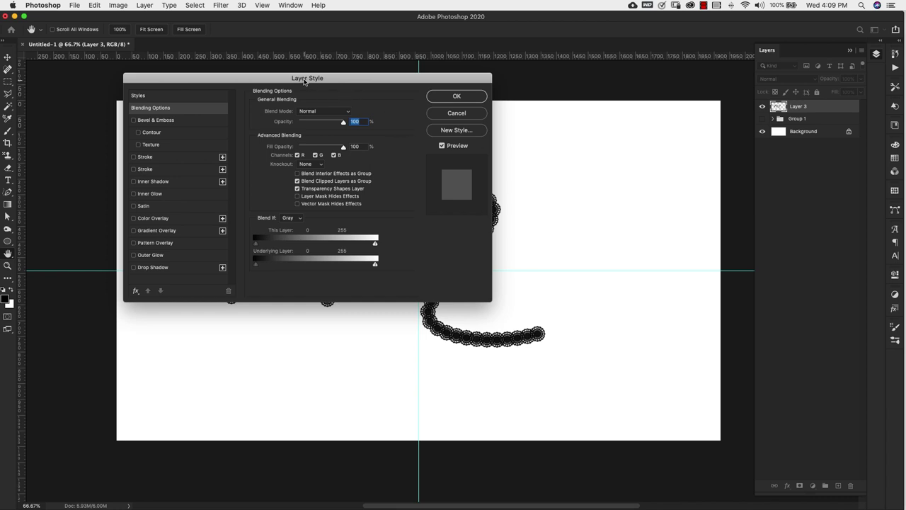
mouse_move(304, 81)
left_mouse_down()
mouse_move(308, 128)
mouse_move(641, 244)
mouse_move(641, 209)
mouse_move(685, 233)
mouse_move(696, 217)
left_mouse_up()
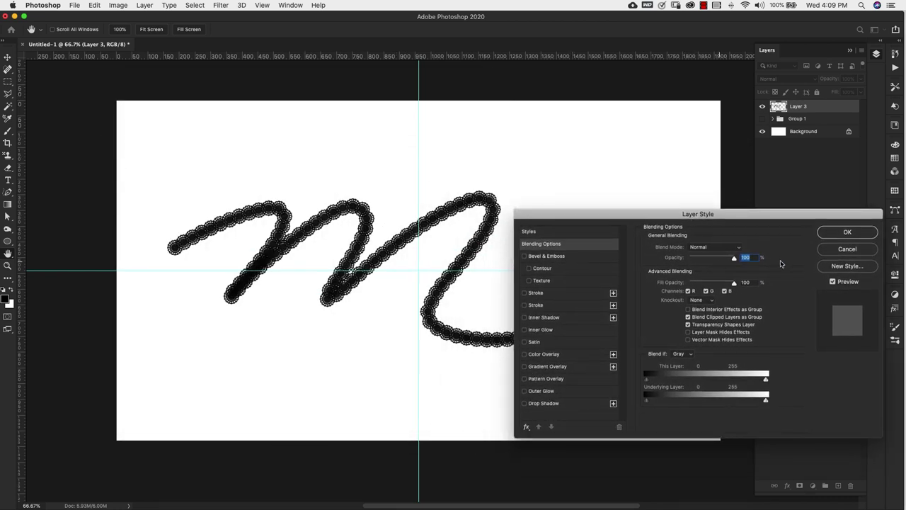
left_click(524, 256)
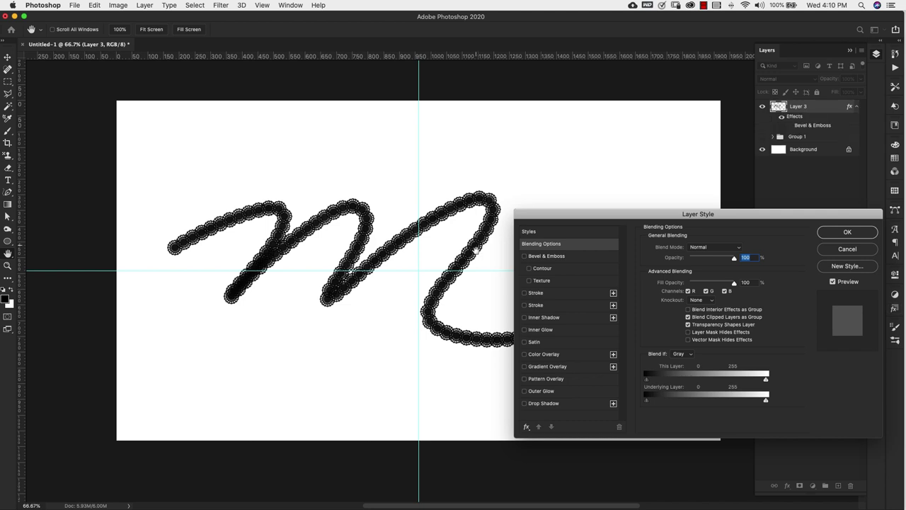
left_click(532, 257)
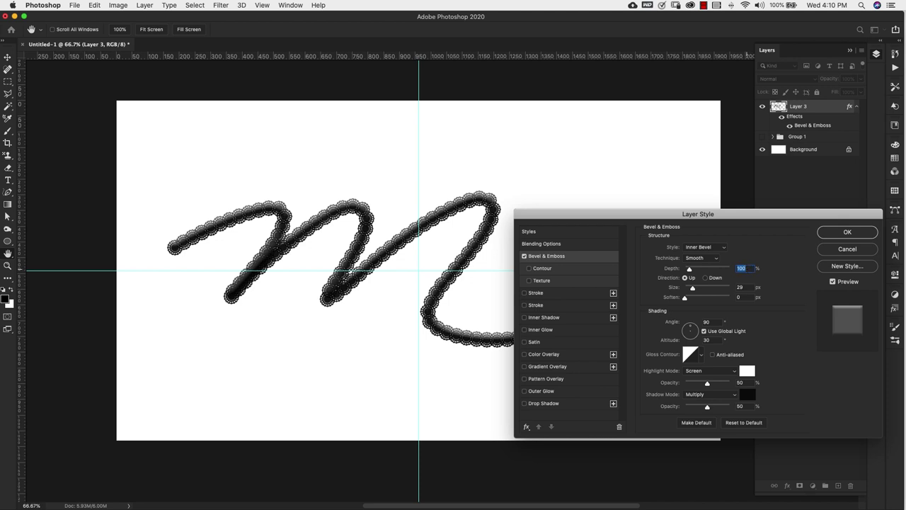
type("200")
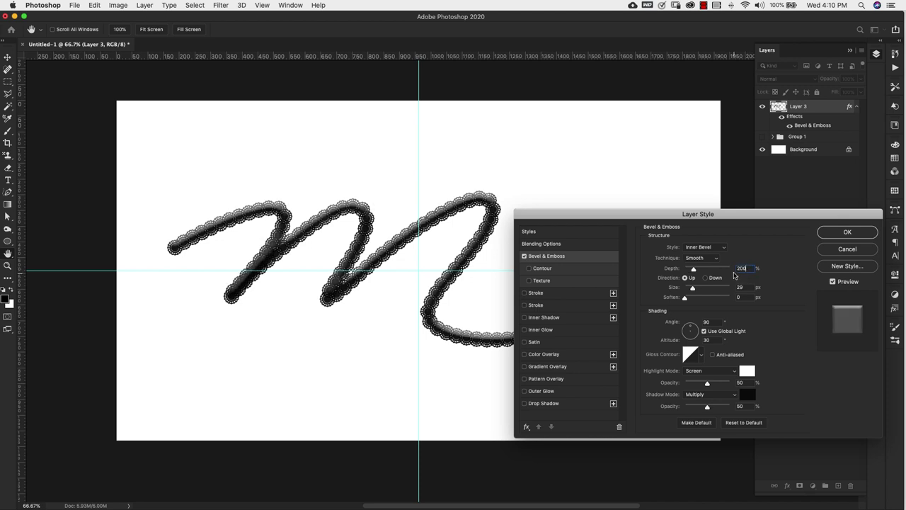
left_click(706, 278)
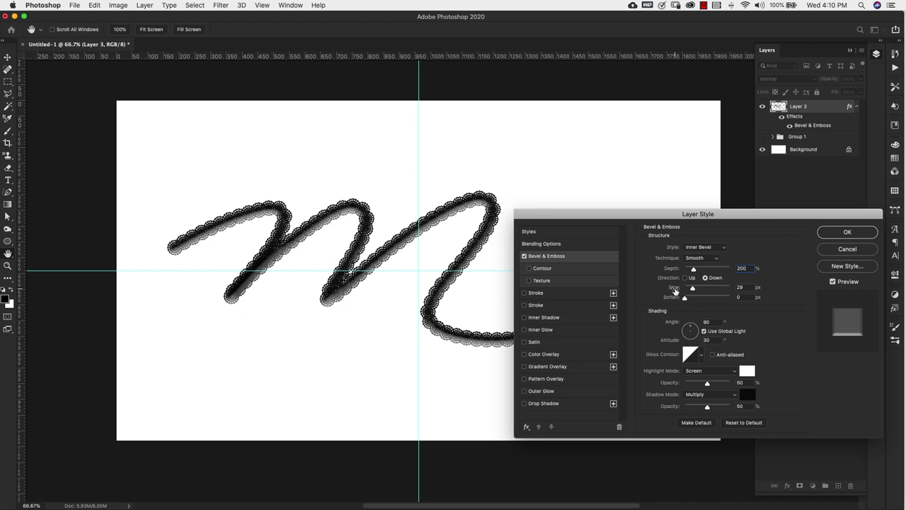
mouse_move(675, 291)
left_mouse_down()
mouse_move(748, 289)
mouse_move(675, 290)
left_mouse_up()
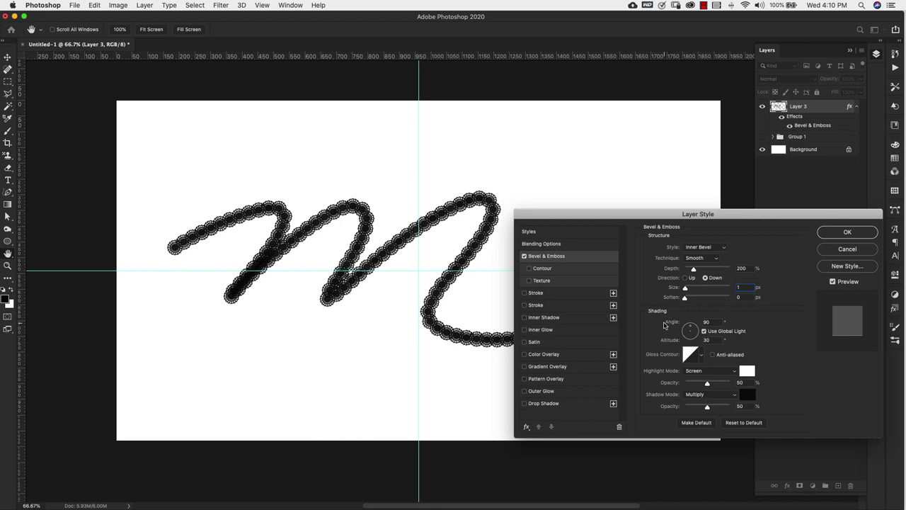
Step: Set the bevel's shading angle to 120° and both the highlight and shadow opacity to 75%
left_click_drag(664, 325, 684, 324)
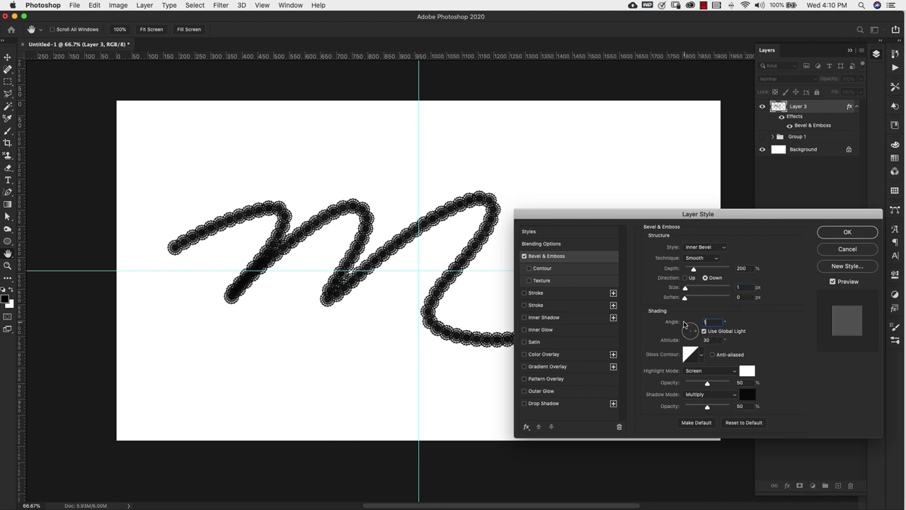
type("120")
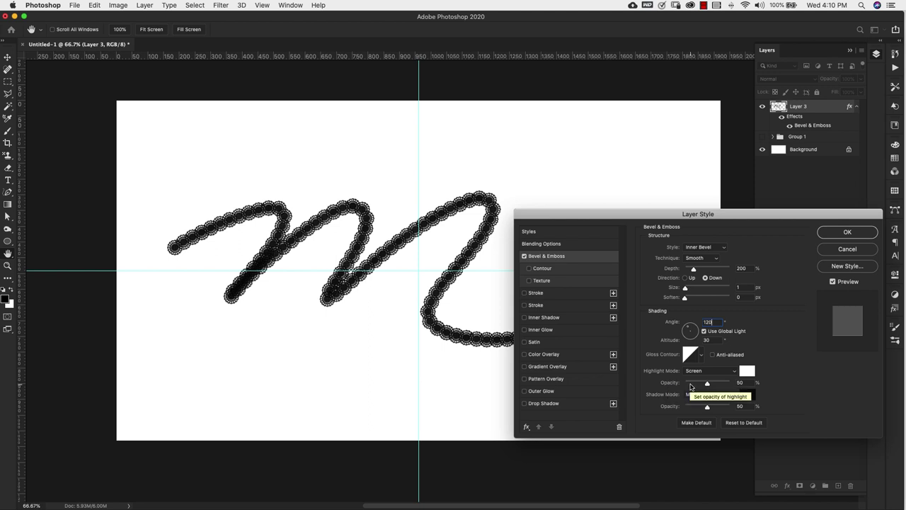
mouse_move(707, 384)
left_mouse_down()
mouse_move(728, 383)
mouse_move(719, 383)
left_mouse_up()
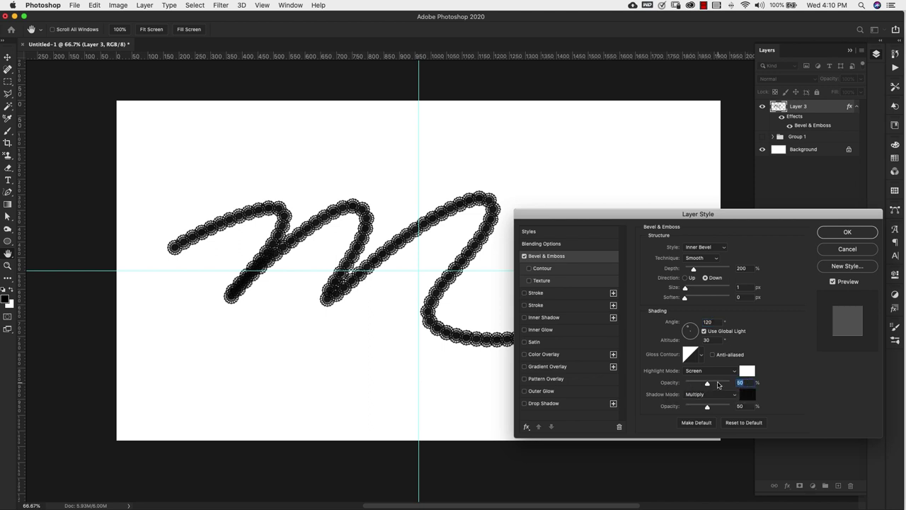
double_click(748, 405)
type("75")
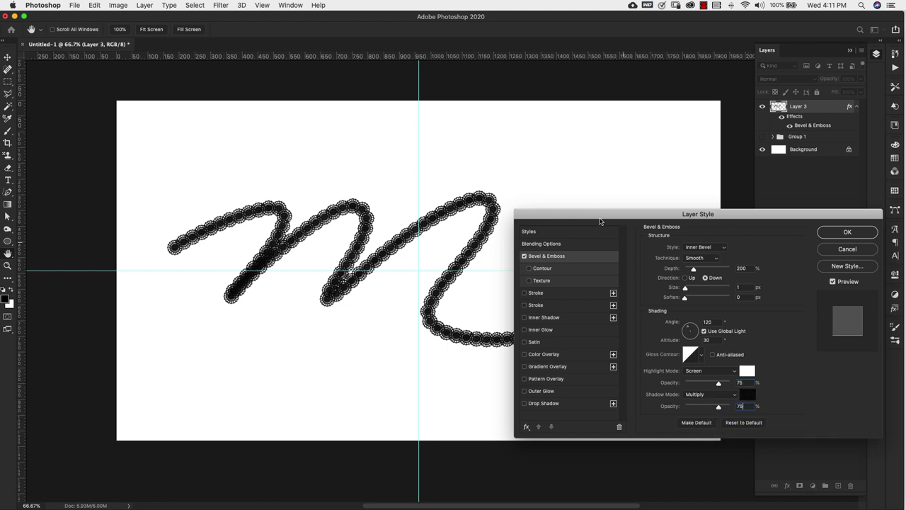
Step: Enable the bevel's Texture and choose the Wrinkles pattern from the legacy Patterns folder
left_click(529, 282)
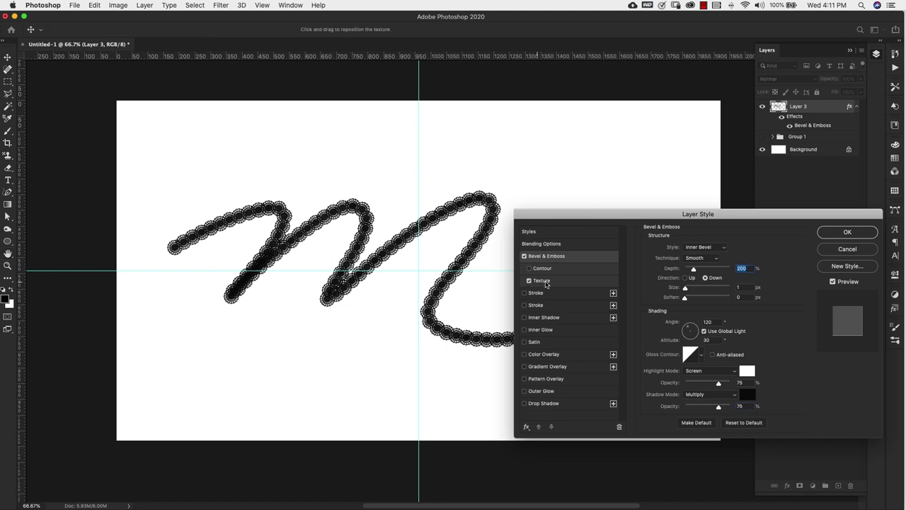
left_click(545, 283)
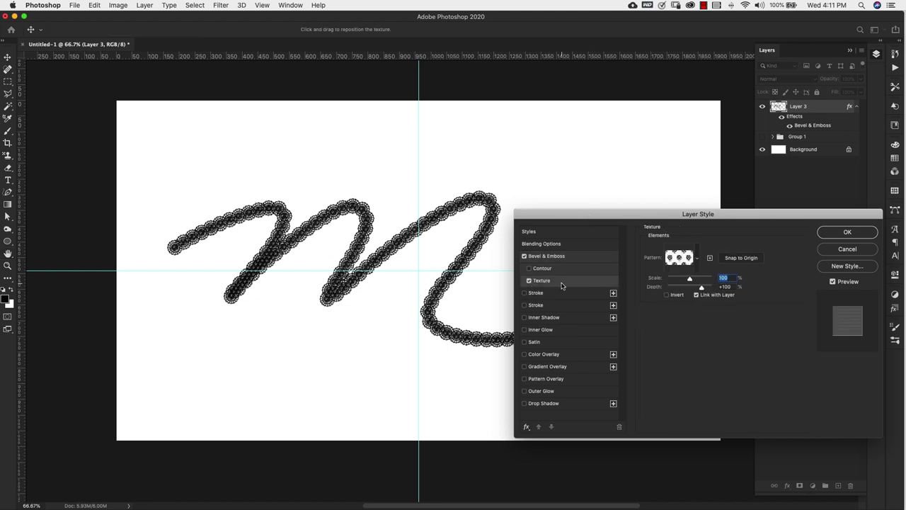
left_click(698, 259)
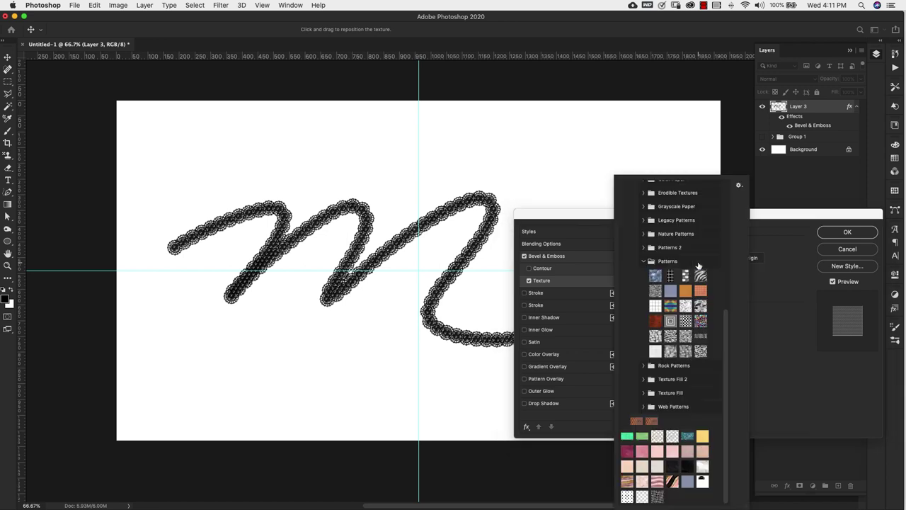
scroll(693, 248, "up", 5)
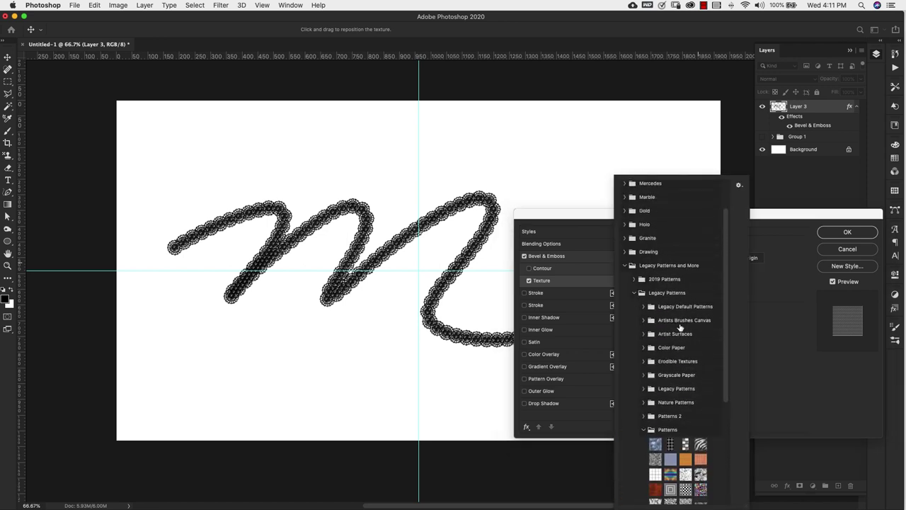
scroll(680, 327, "down", 5)
scroll(666, 312, "up", 5)
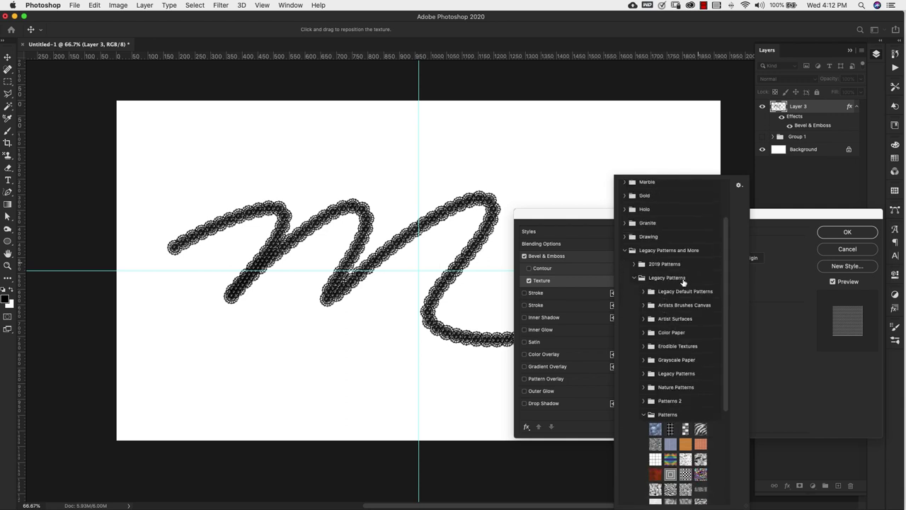
scroll(650, 305, "down", 3)
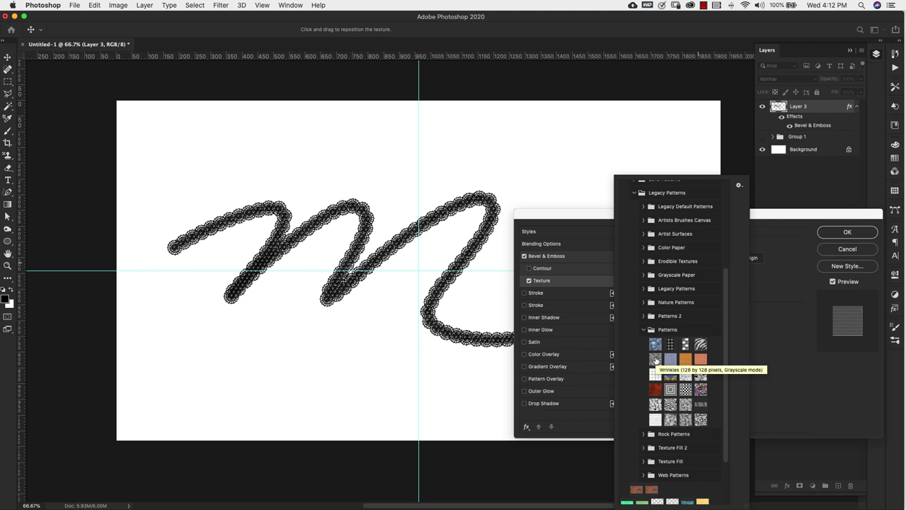
left_click(655, 360)
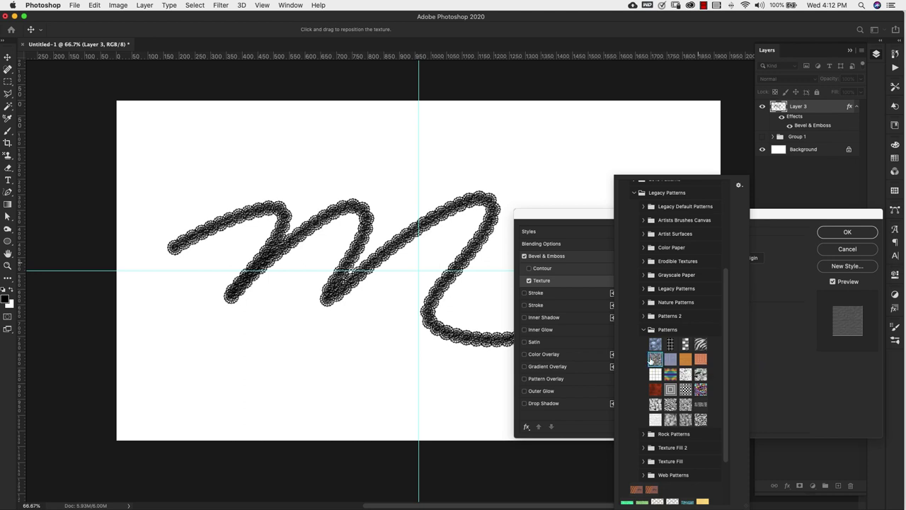
left_click(740, 186)
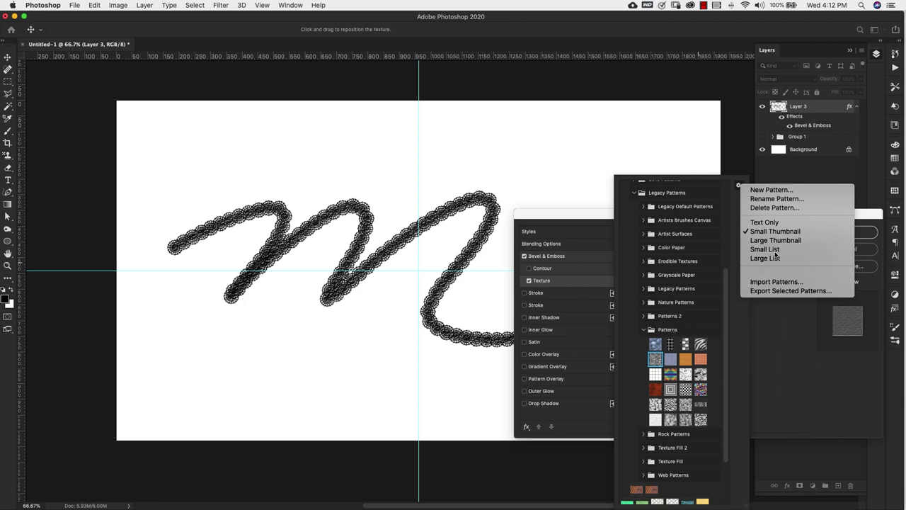
left_click(738, 158)
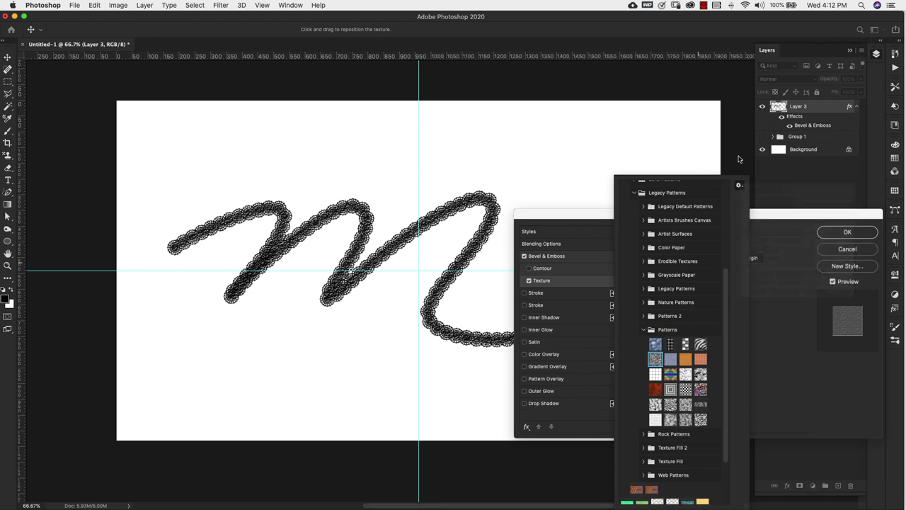
left_click(283, 5)
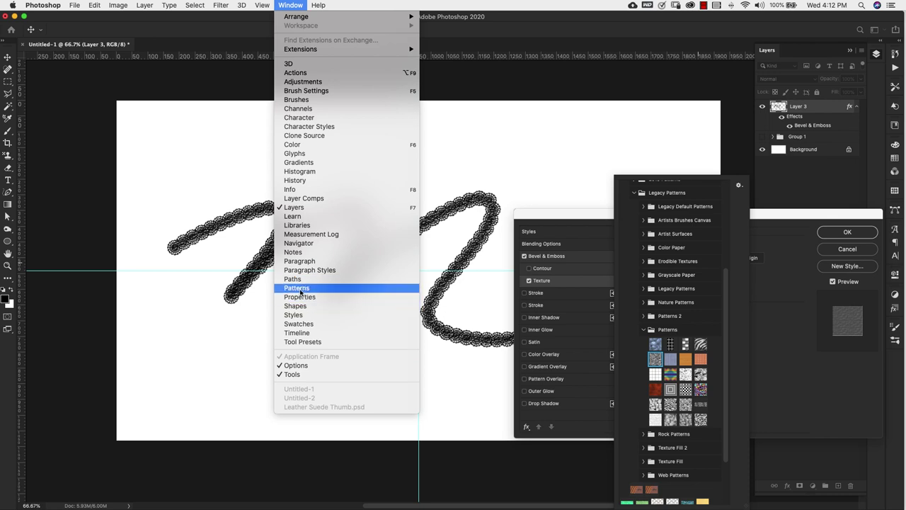
left_click(607, 146)
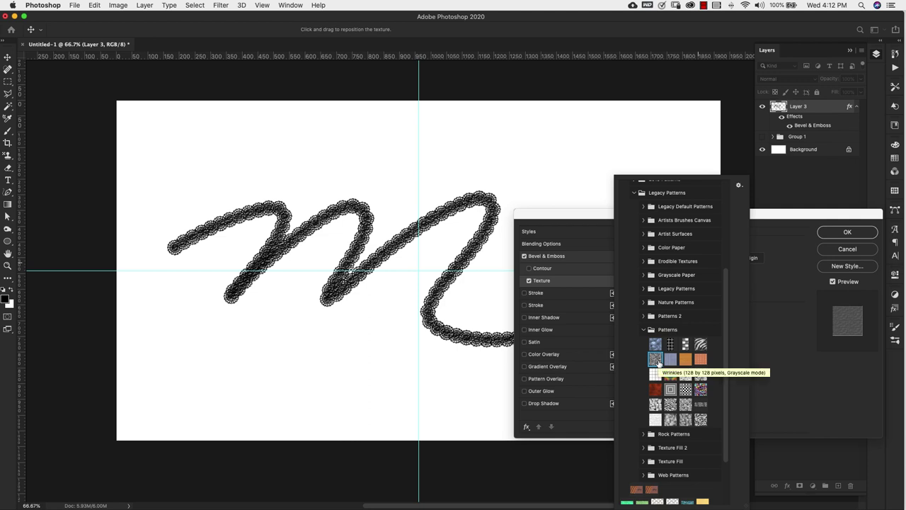
Step: Set the bevel texture's scale to 30% and its depth to +30%
left_click(770, 235)
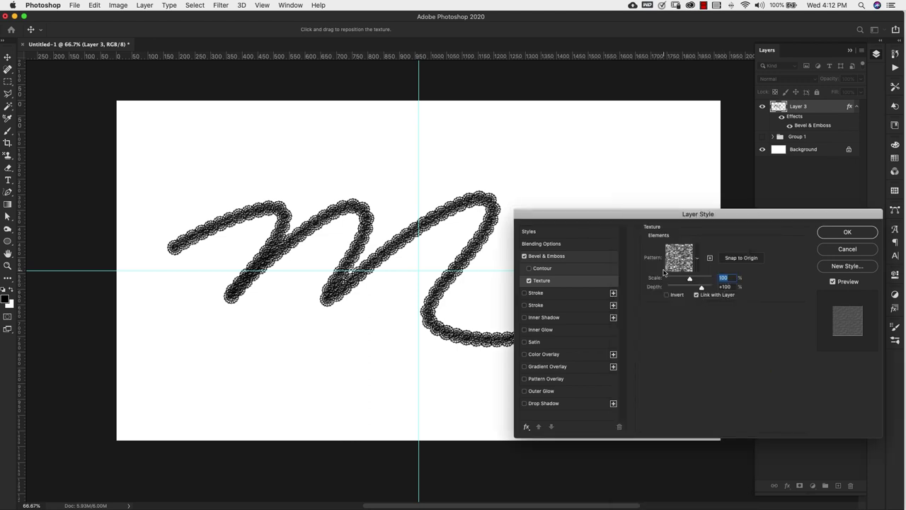
type("30")
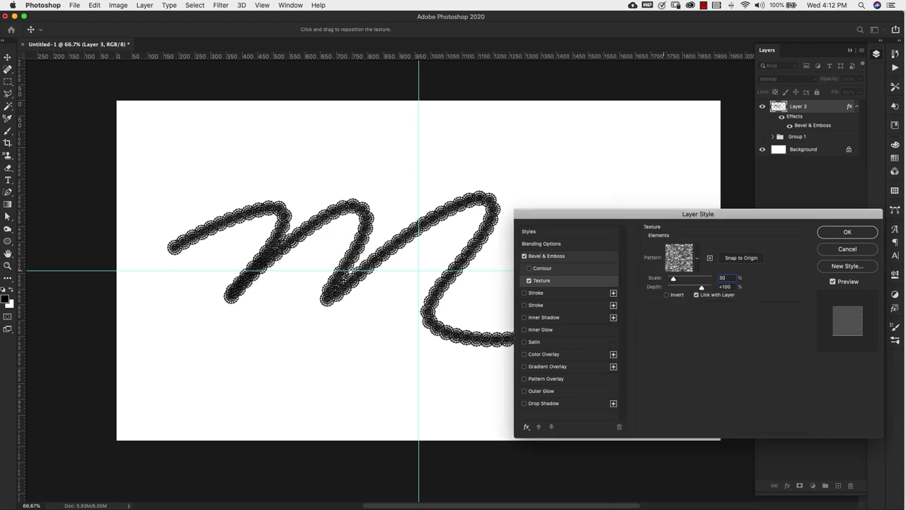
left_click(729, 286)
type("30")
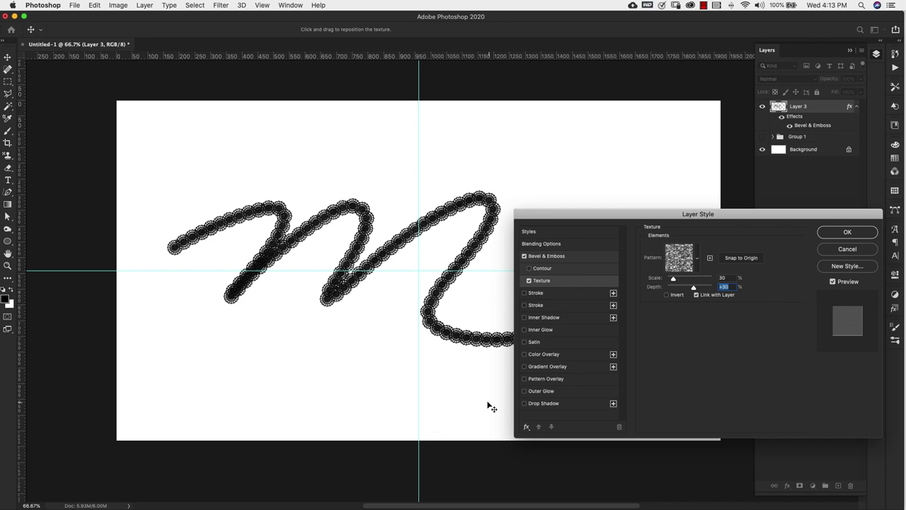
Step: Add a Drop Shadow with 46% opacity, angle -176°, distance 9 px and size 12 px, and start saving the effects as a new style
left_click(544, 403)
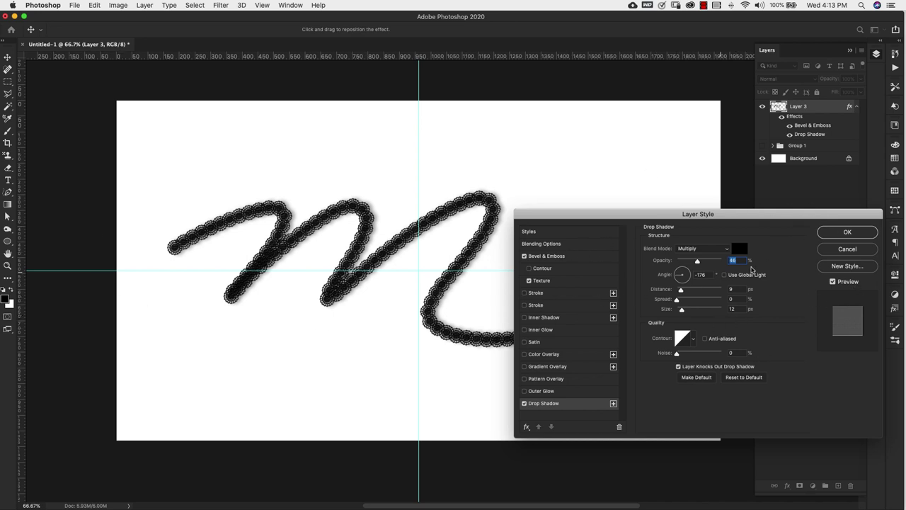
left_click(848, 267)
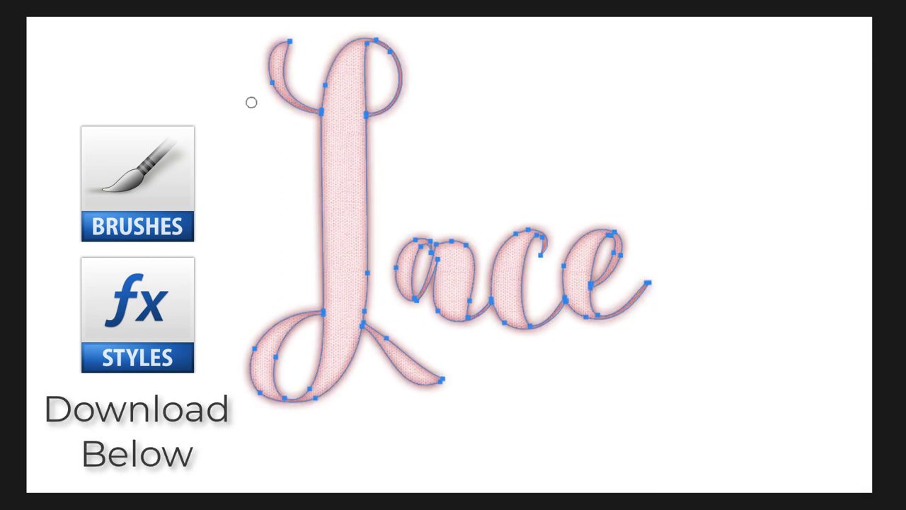
Step: Stroke the path around the pink "Lace" lettering with the black lace brush
right_click(319, 165)
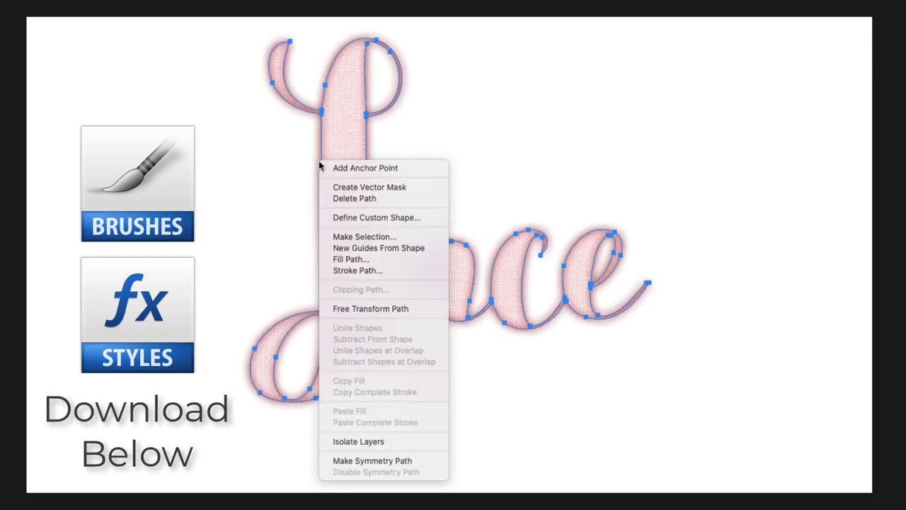
left_click(358, 271)
key("Return")
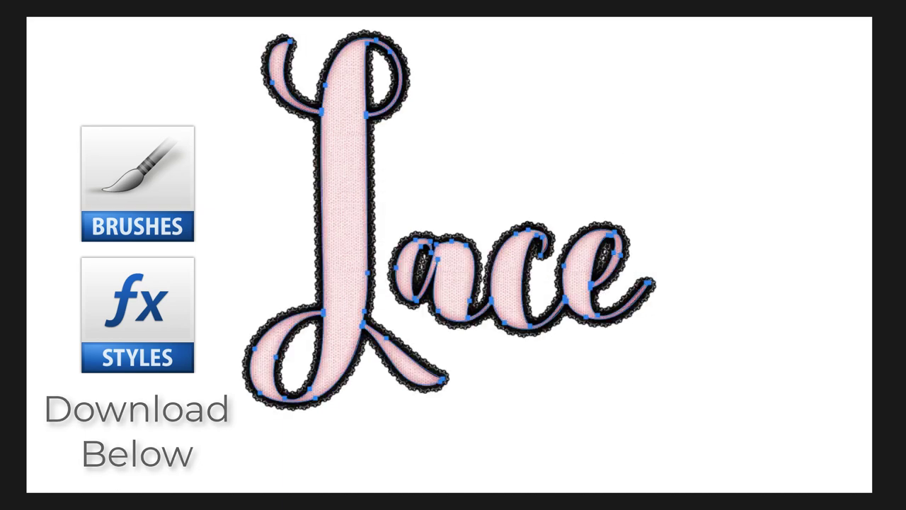